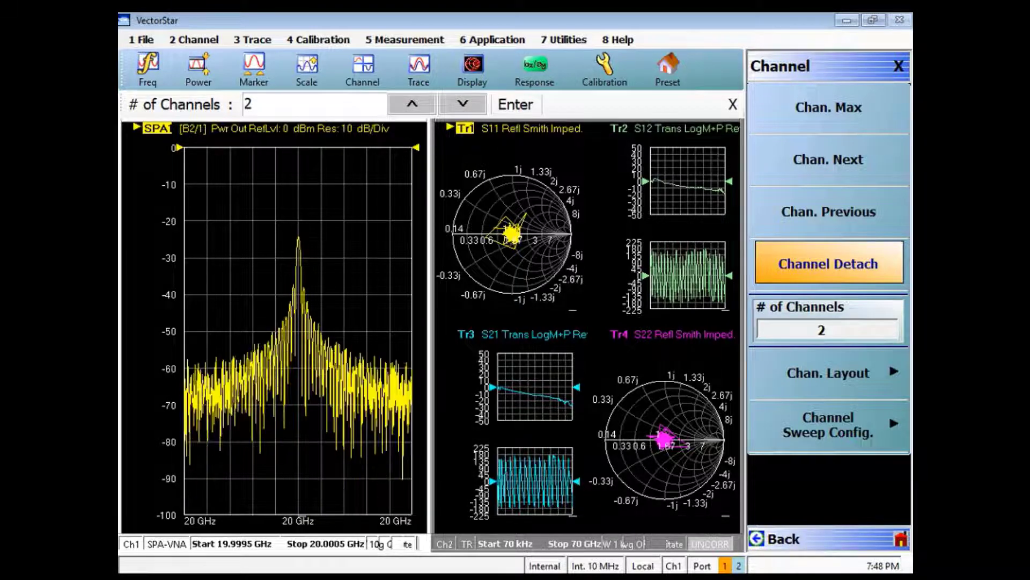
# - Drop open the 2 Channel menu listing frequency, power, sweep and averaging settings
pyautogui.click(877, 332)
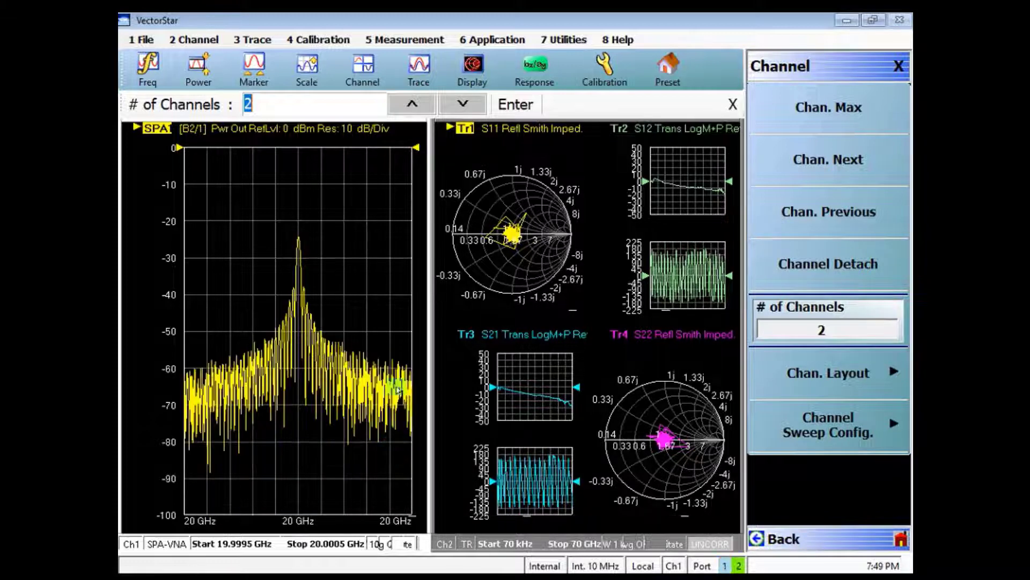
# - Set Enable Sweep Time to ON in the Channel Sweep settings
pyautogui.click(214, 38)
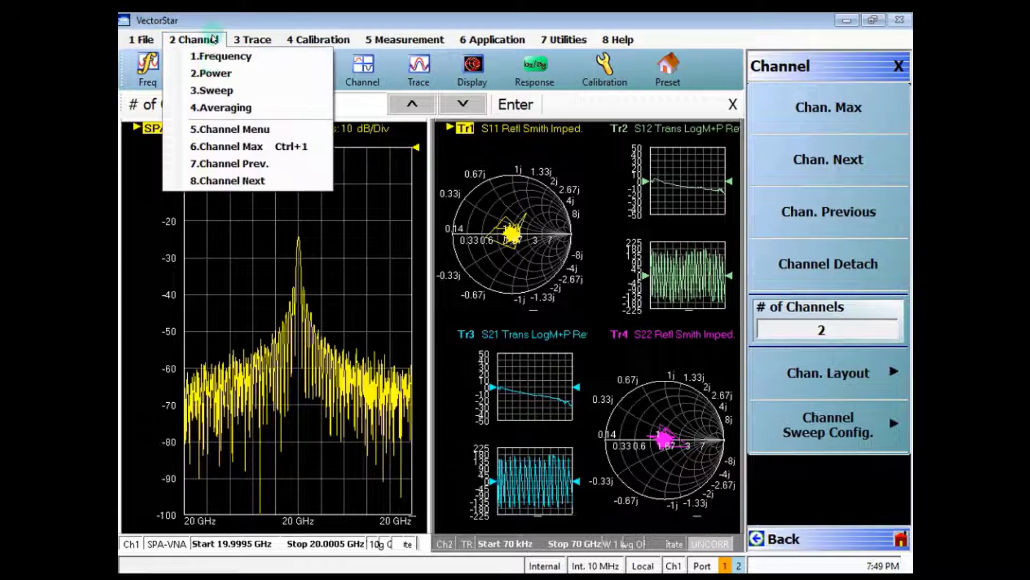
pyautogui.click(212, 91)
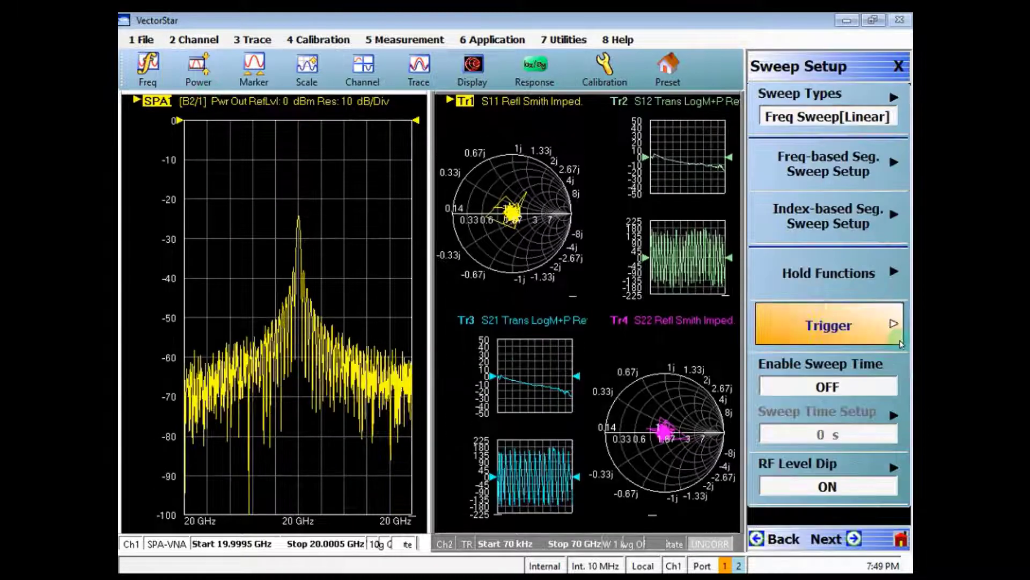
pyautogui.click(871, 382)
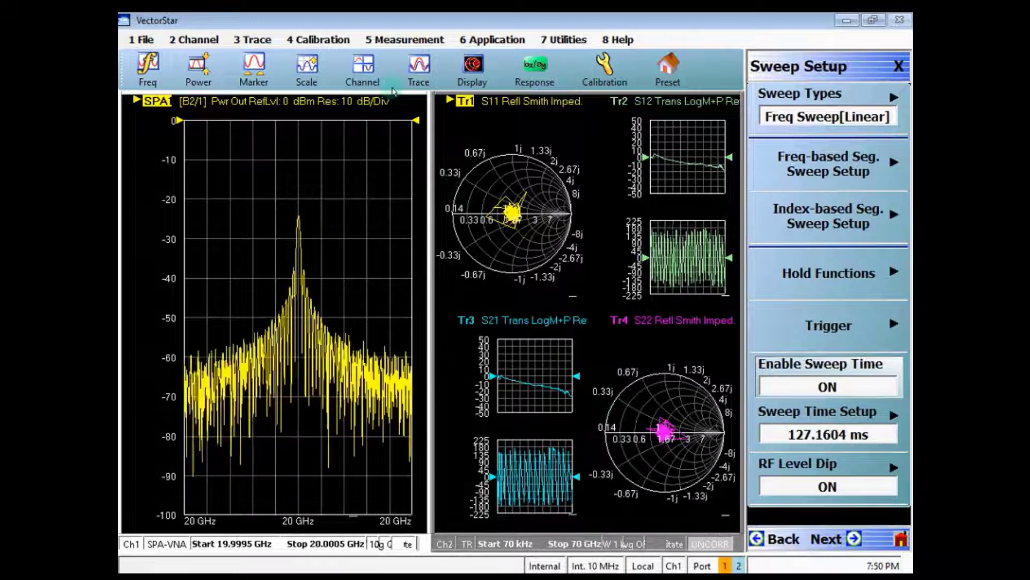
# - Lower # of Channels from 2 to 1, leaving only the spectrum channel
pyautogui.click(365, 73)
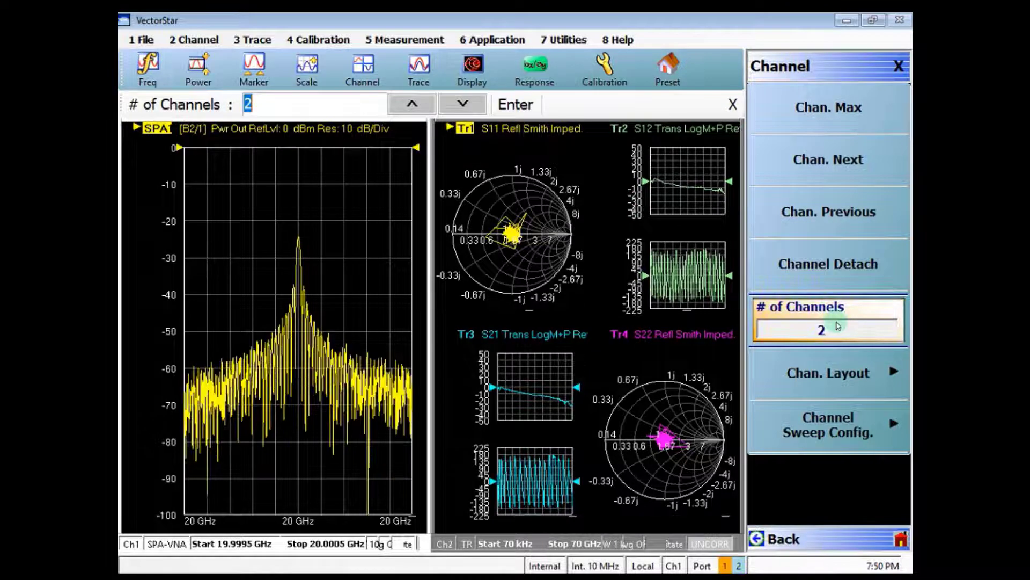
pyautogui.click(565, 137)
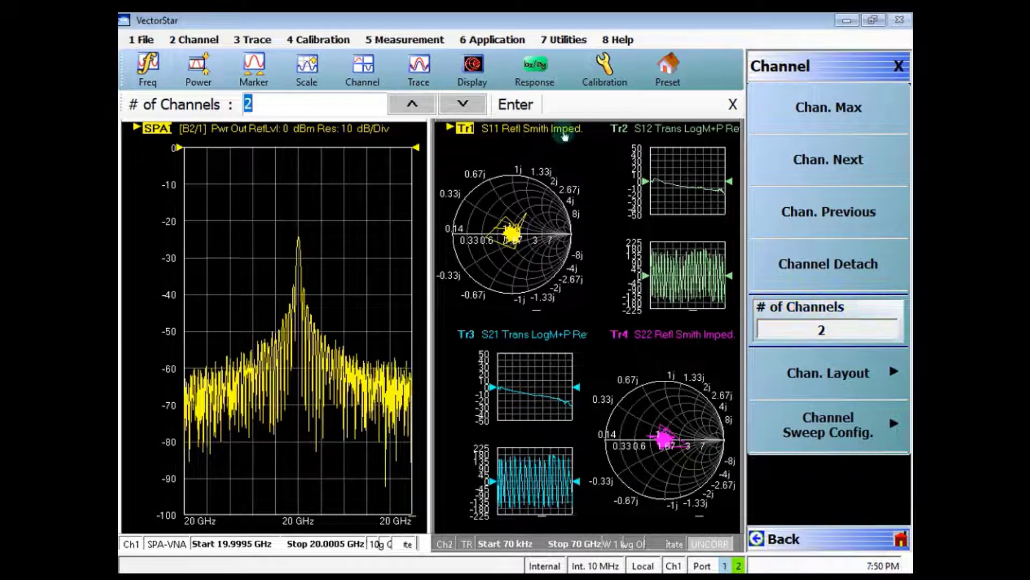
pyautogui.click(462, 105)
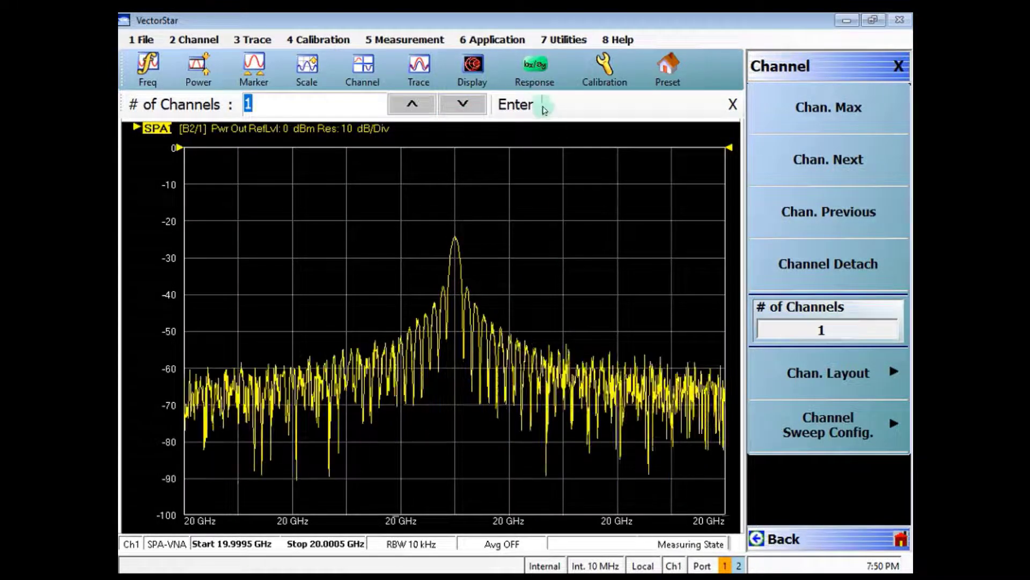
pyautogui.click(472, 268)
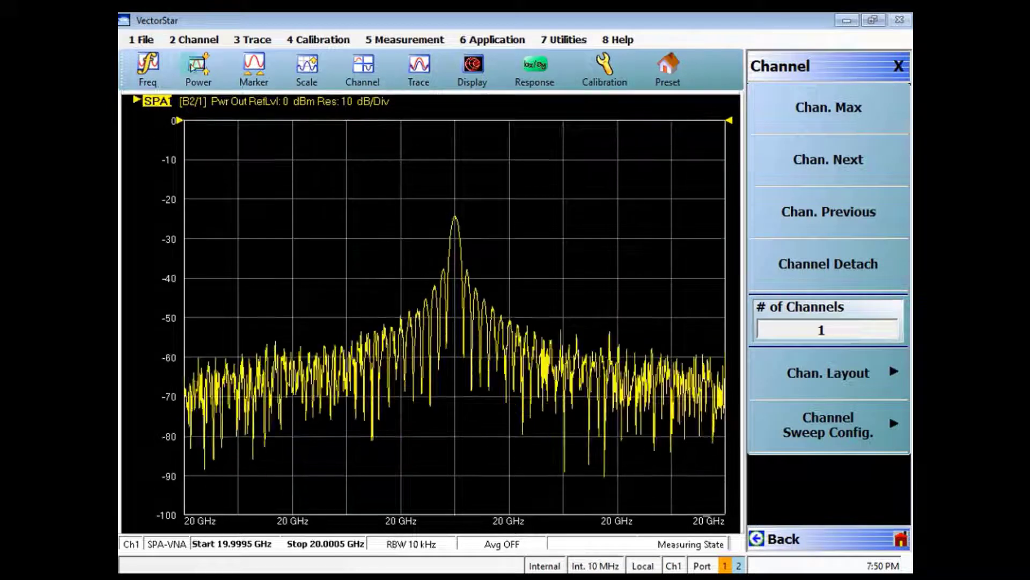
# - Show the Swp Time Setup submenu: Auto mode, about 126.8 ms sweep, zero delay
pyautogui.click(194, 39)
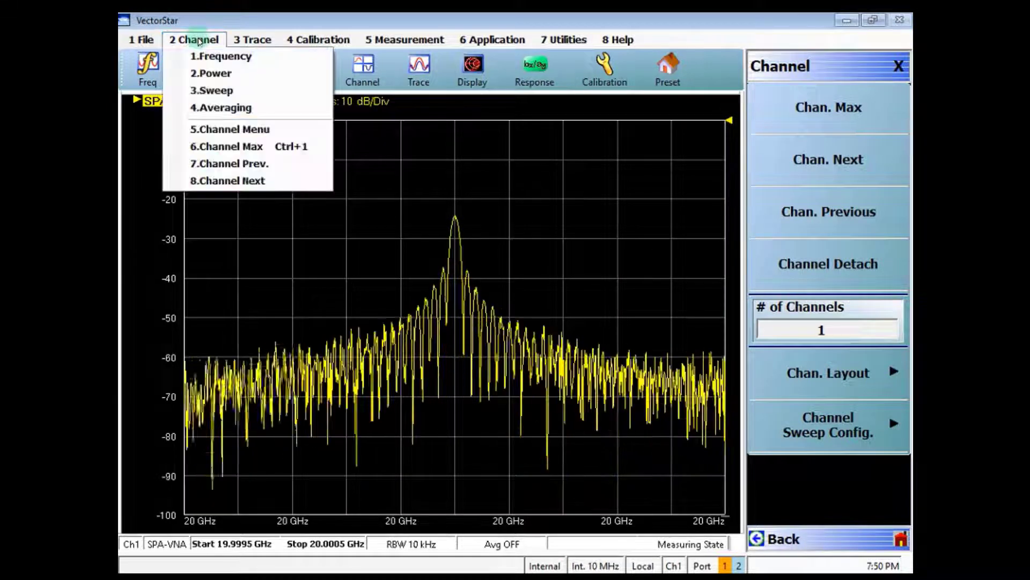
pyautogui.click(210, 91)
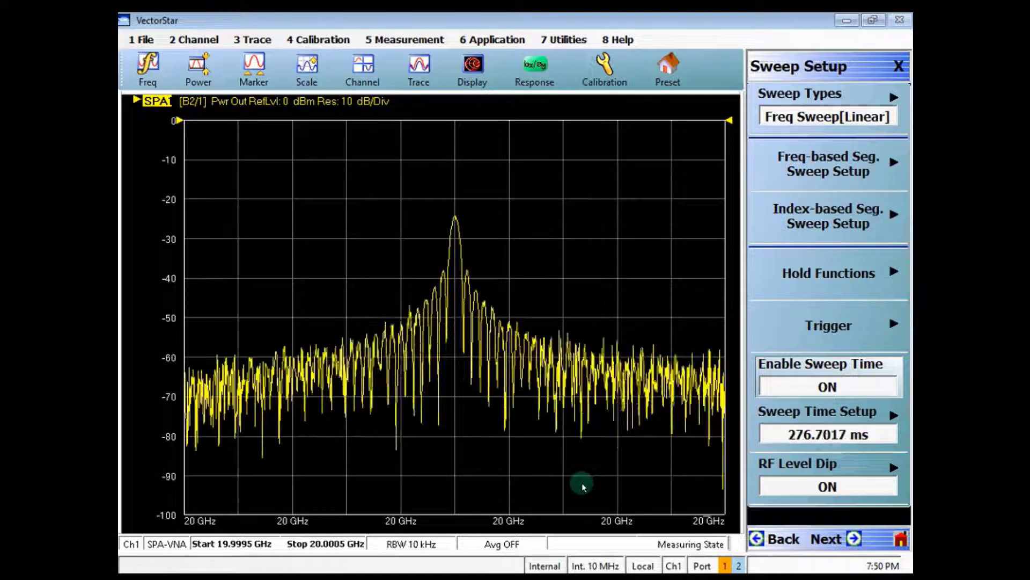
pyautogui.click(805, 446)
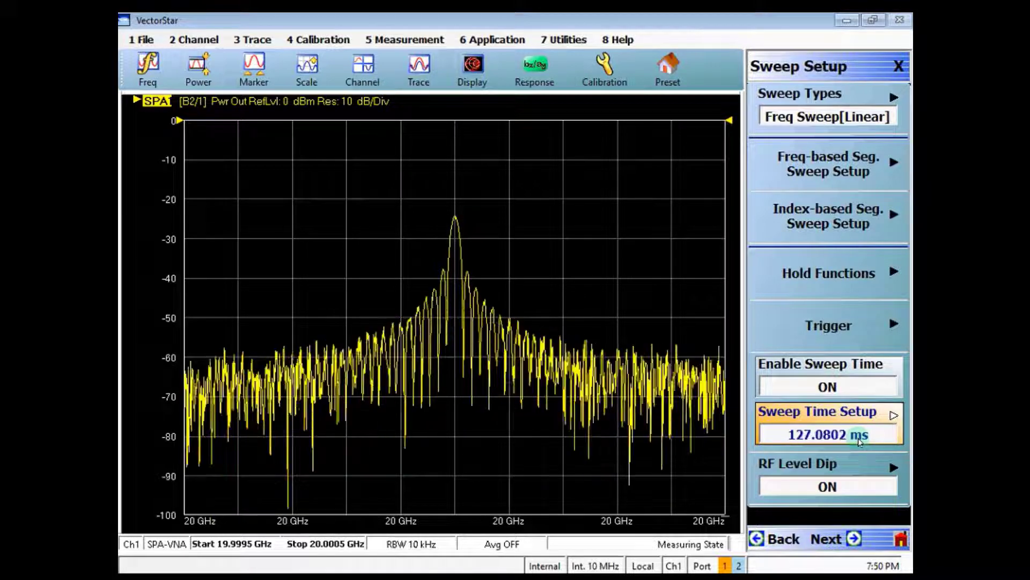
pyautogui.click(891, 416)
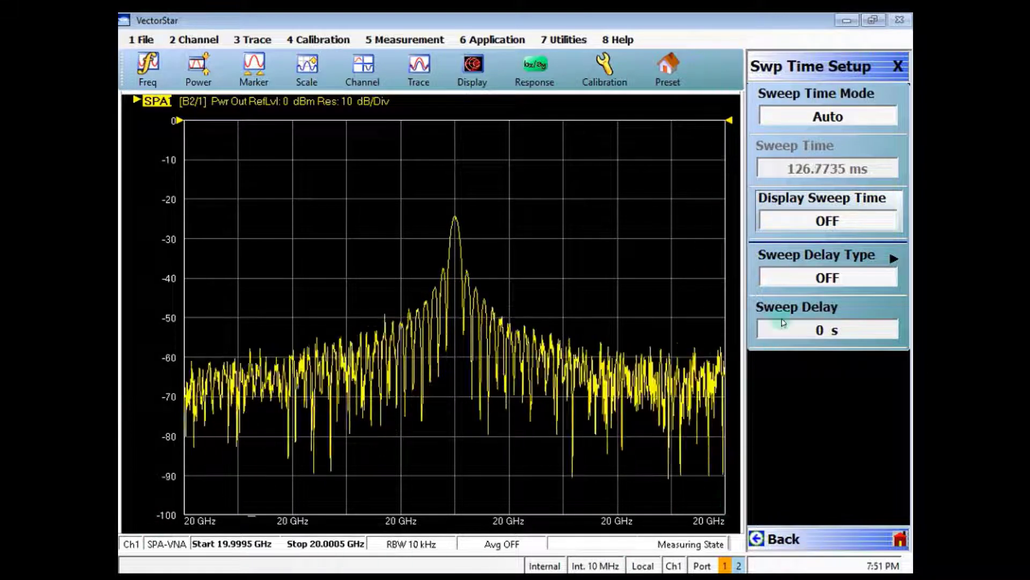
# - Turn Display Sweep Time ON above the plot and close the Swp Time Setup panel
pyautogui.click(840, 224)
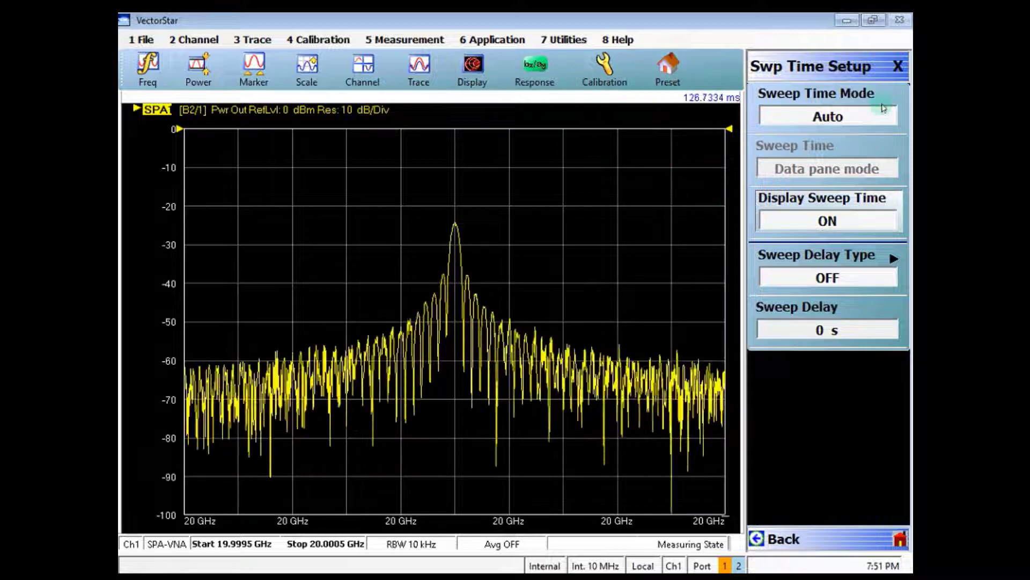
pyautogui.click(898, 66)
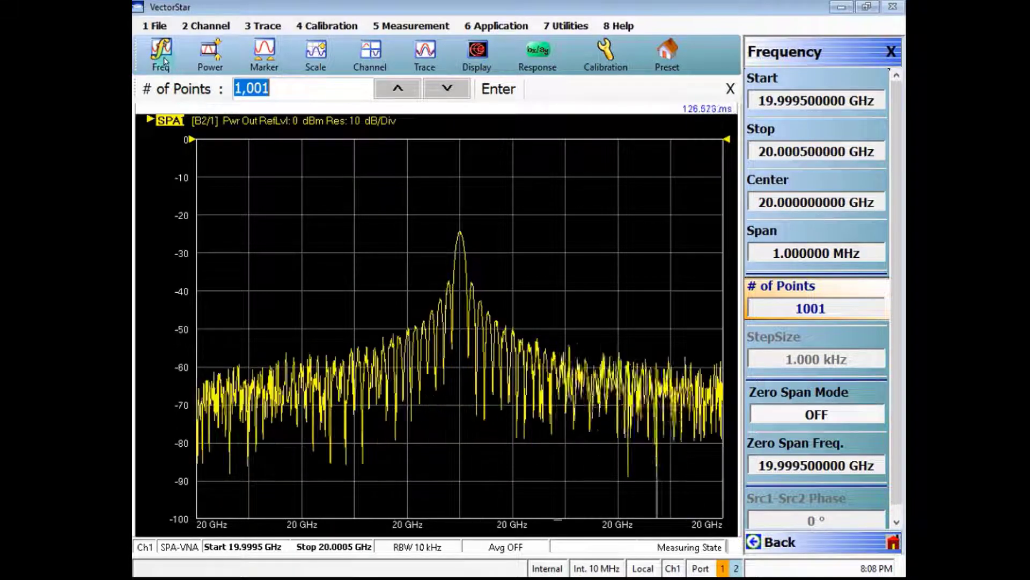
# - Set # of Points to 201, giving 5 kHz steps and about 65.57 ms sweep time
pyautogui.click(826, 309)
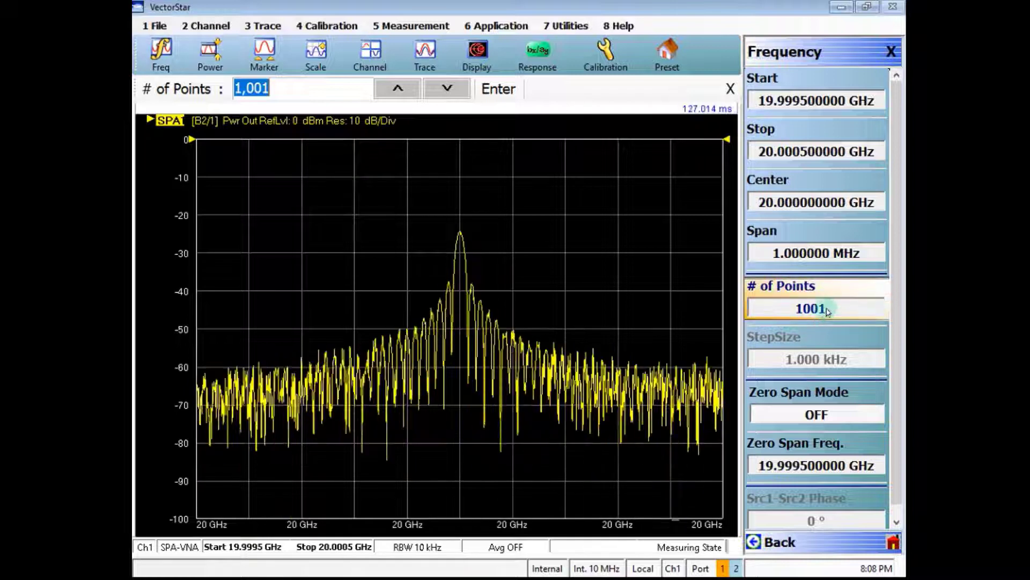
pyautogui.write('201')
pyautogui.press('Return')
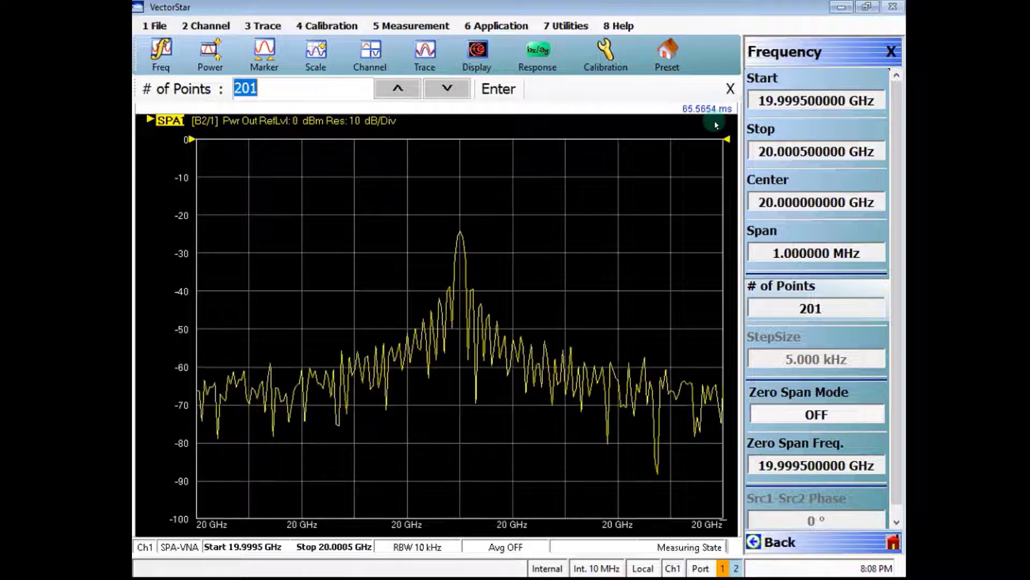
# - Bring up the Display settings and the View Trace options
pyautogui.click(479, 53)
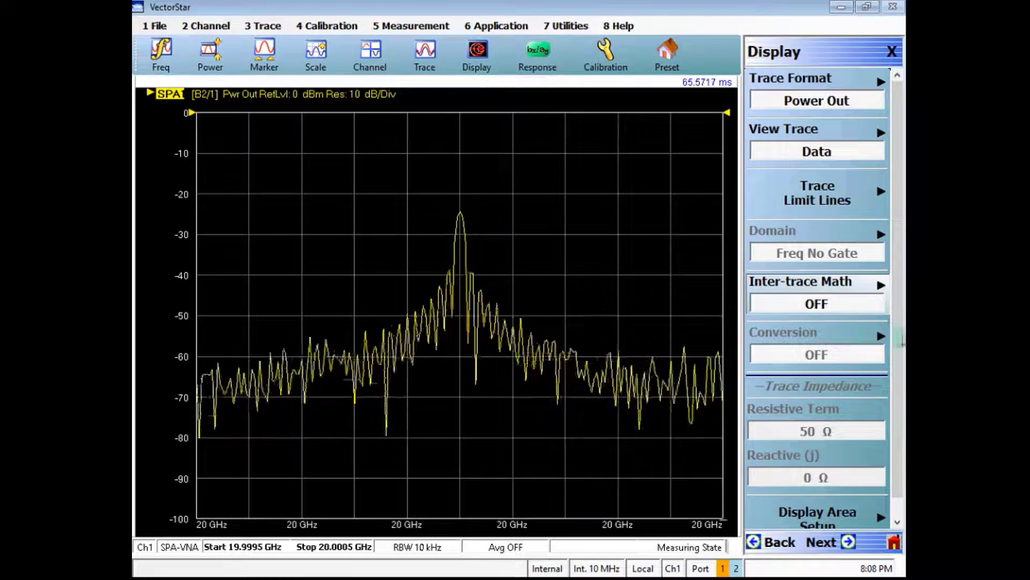
pyautogui.scroll(-1, 899, 128)
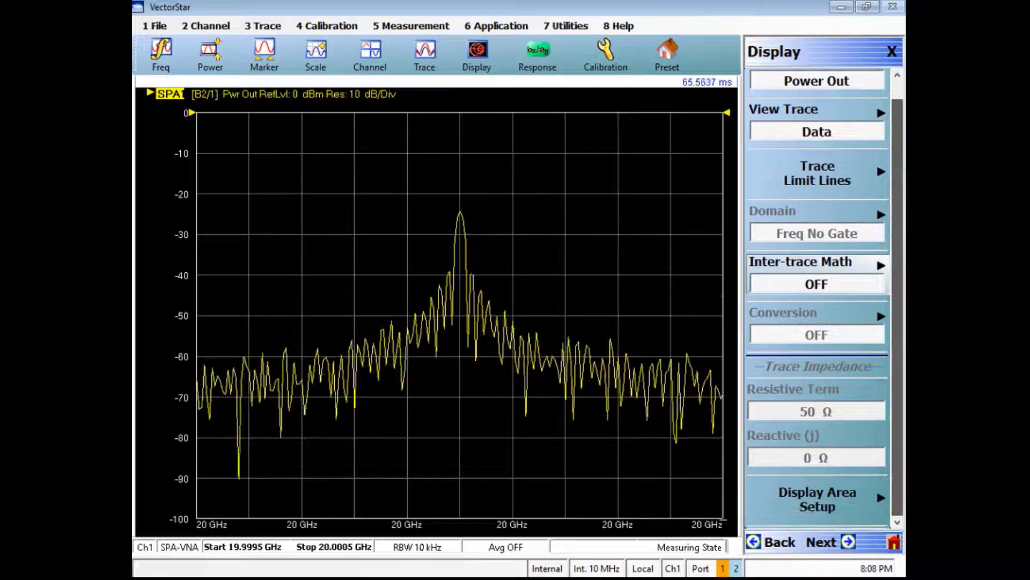
pyautogui.scroll(1, 902, 141)
pyautogui.click(827, 303)
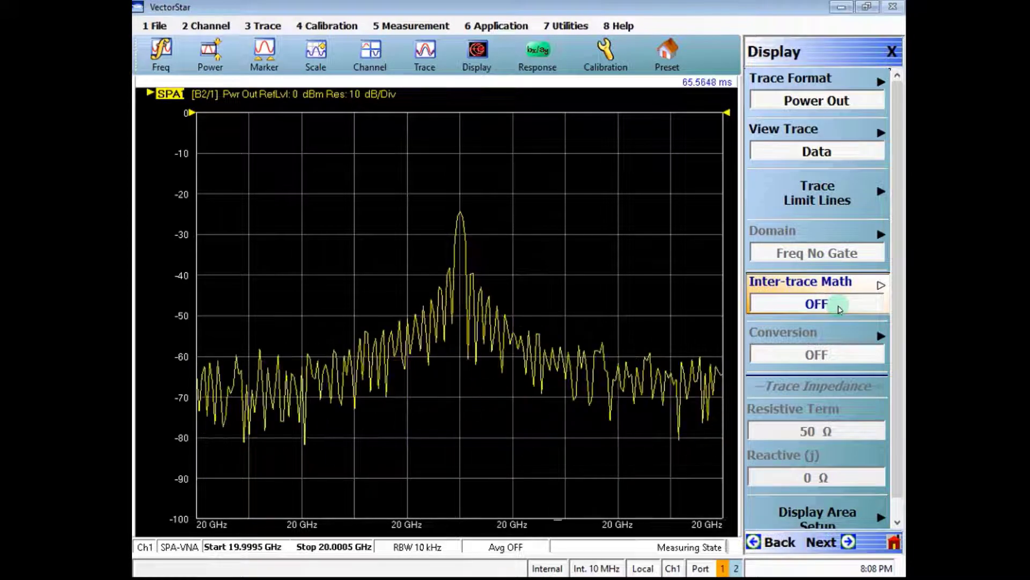
pyautogui.click(854, 142)
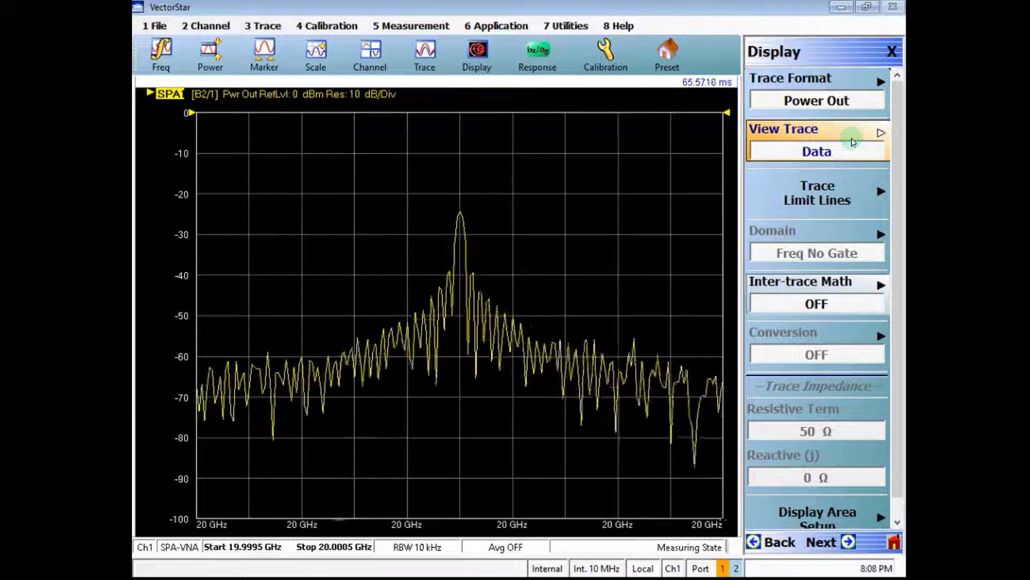
pyautogui.click(854, 142)
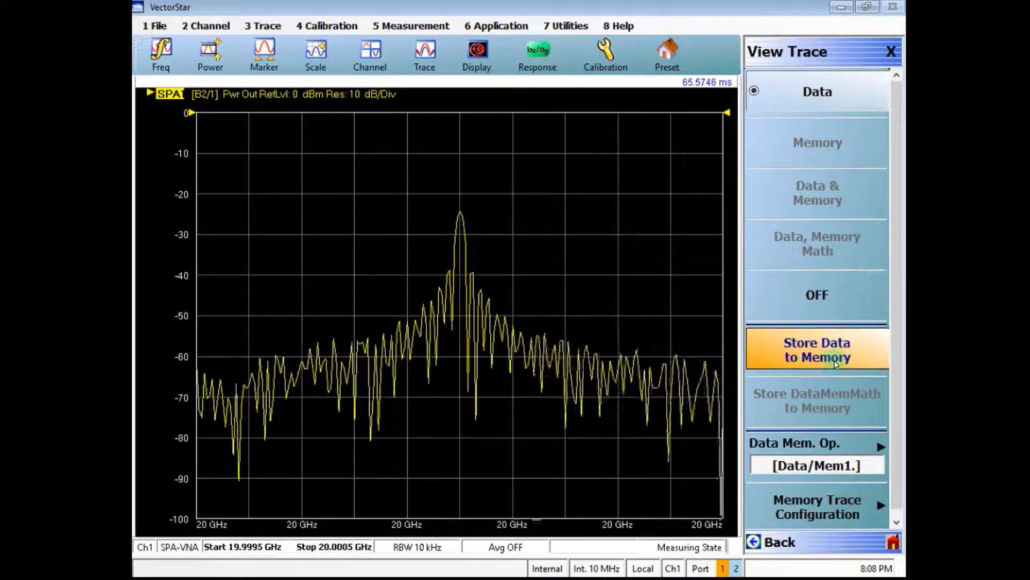
# - Store the trace to memory, view Memory then Data and Memory, keeping Data/Memory math
pyautogui.click(829, 365)
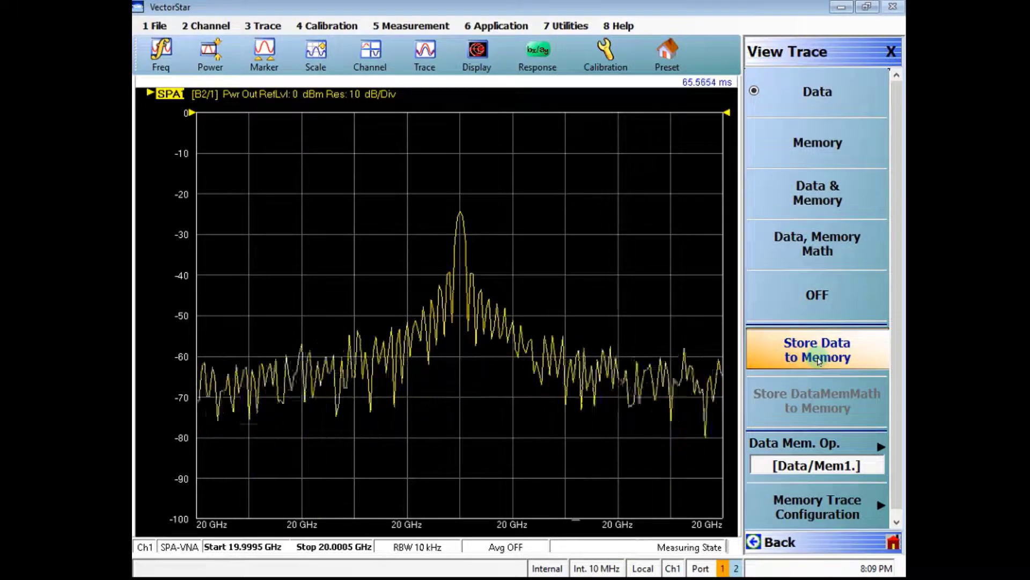
pyautogui.click(820, 152)
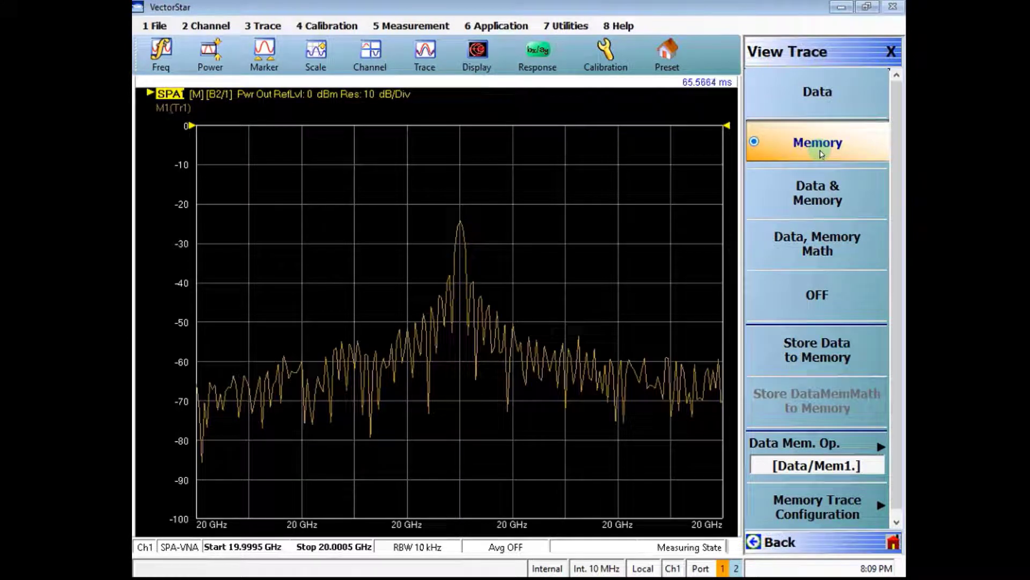
pyautogui.click(822, 191)
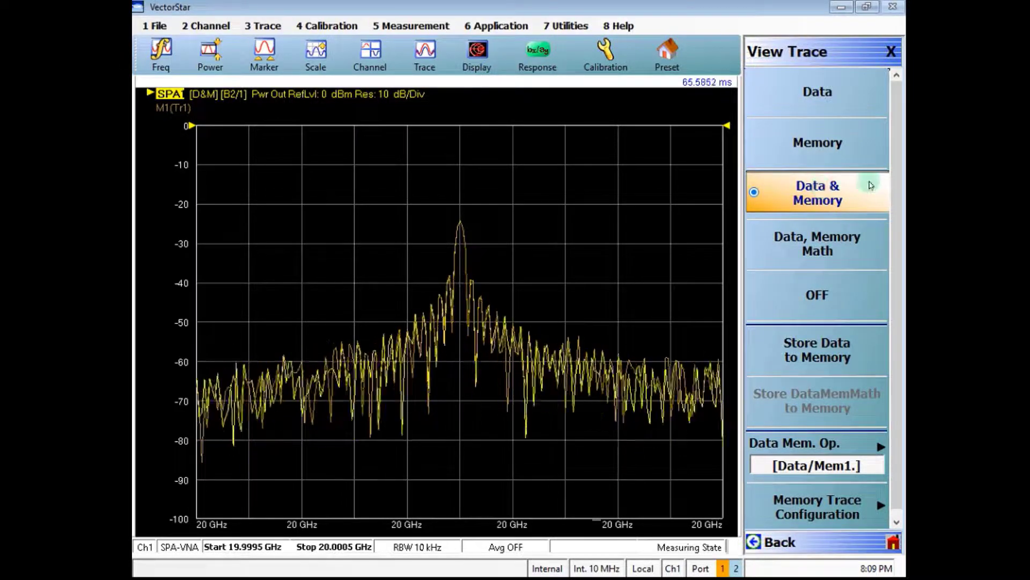
pyautogui.scroll(-1, 895, 297)
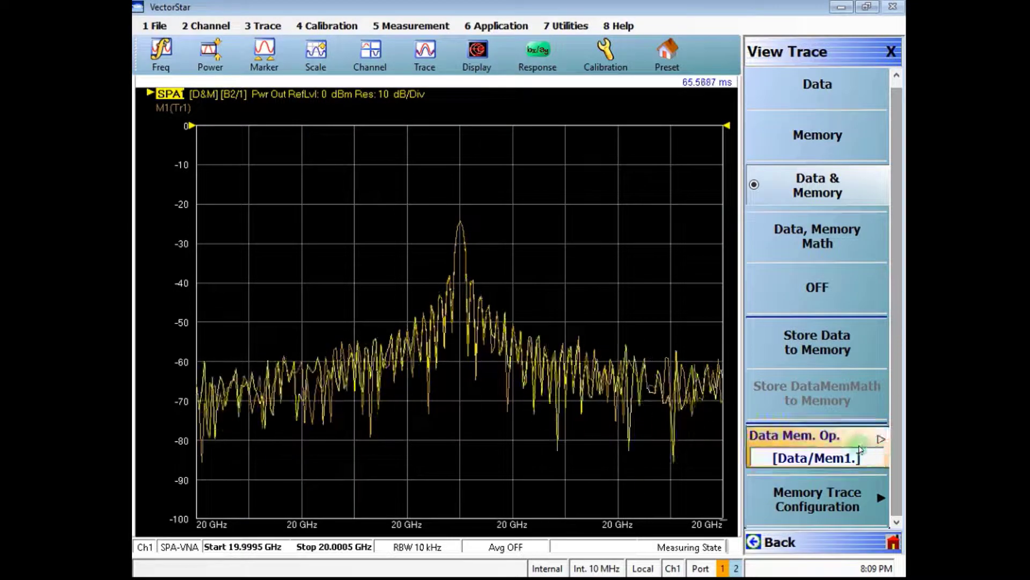
pyautogui.click(841, 437)
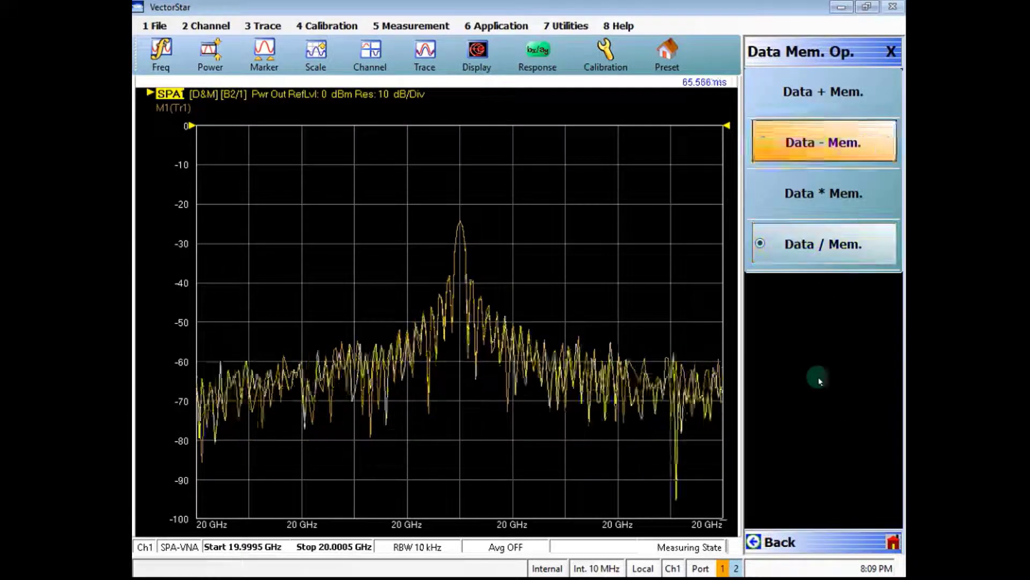
pyautogui.click(778, 542)
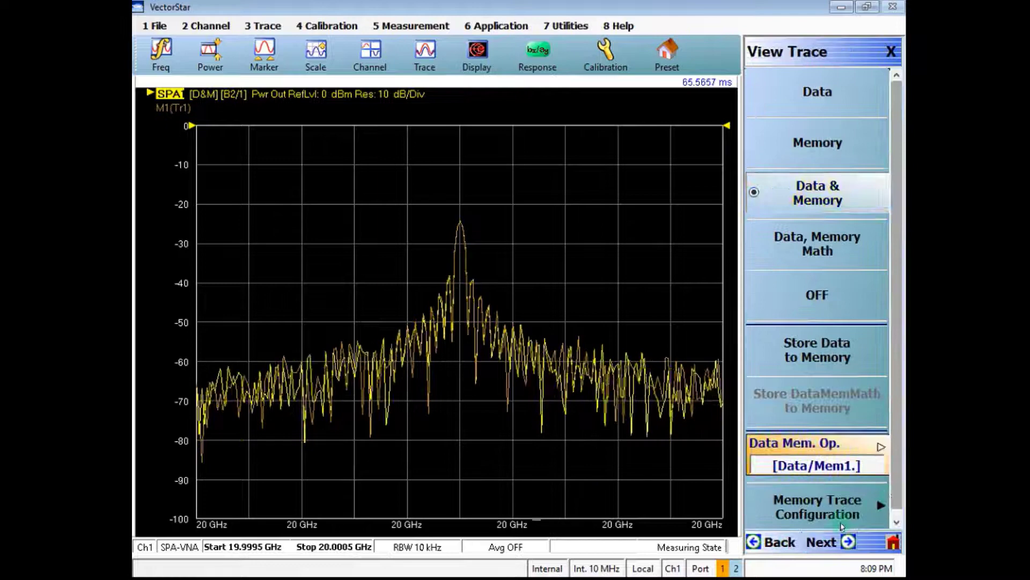
# - Cancel the memory trace configuration and set View Trace to Data only
pyautogui.click(817, 507)
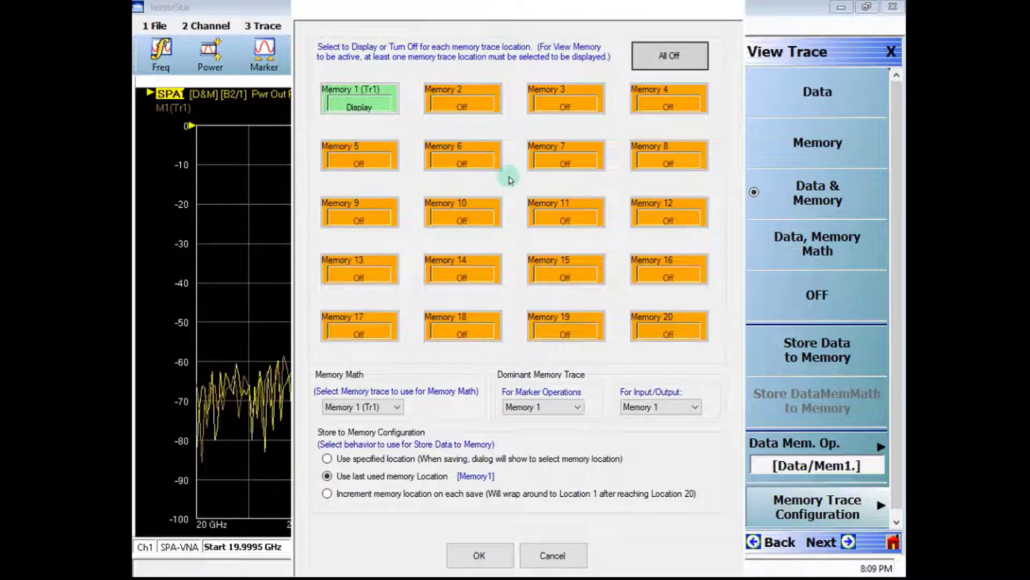
pyautogui.click(553, 558)
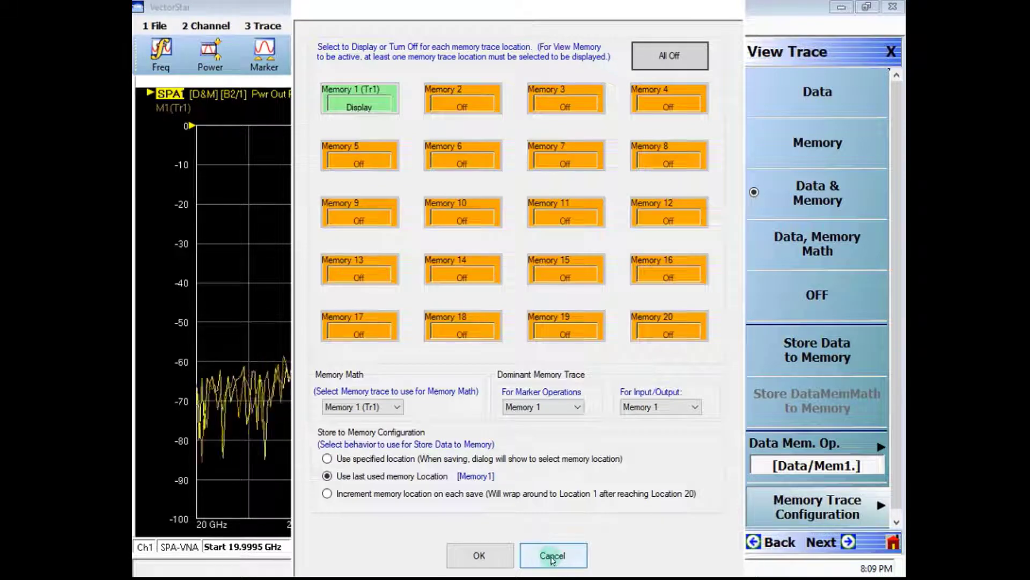
pyautogui.click(823, 89)
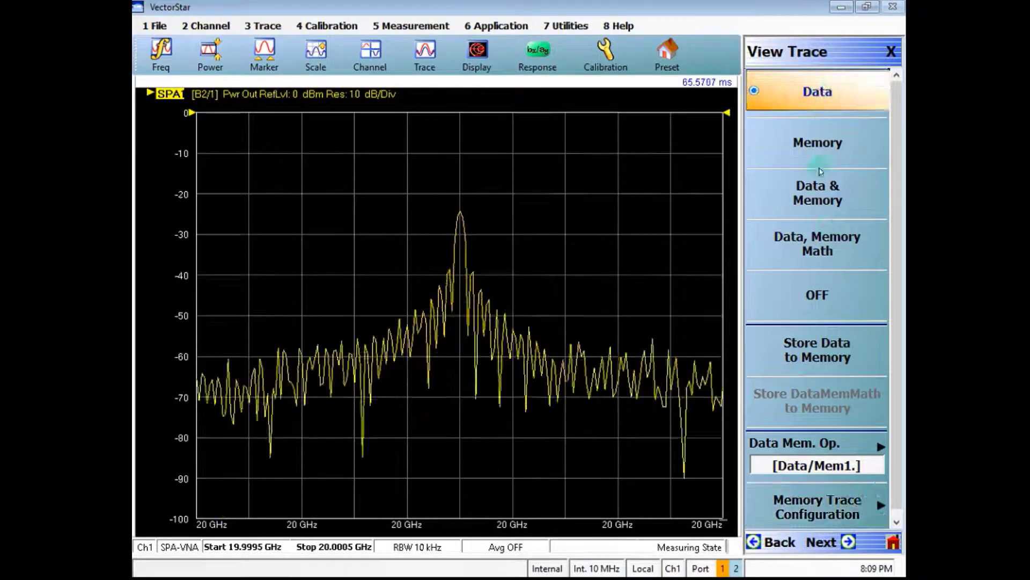
pyautogui.click(479, 69)
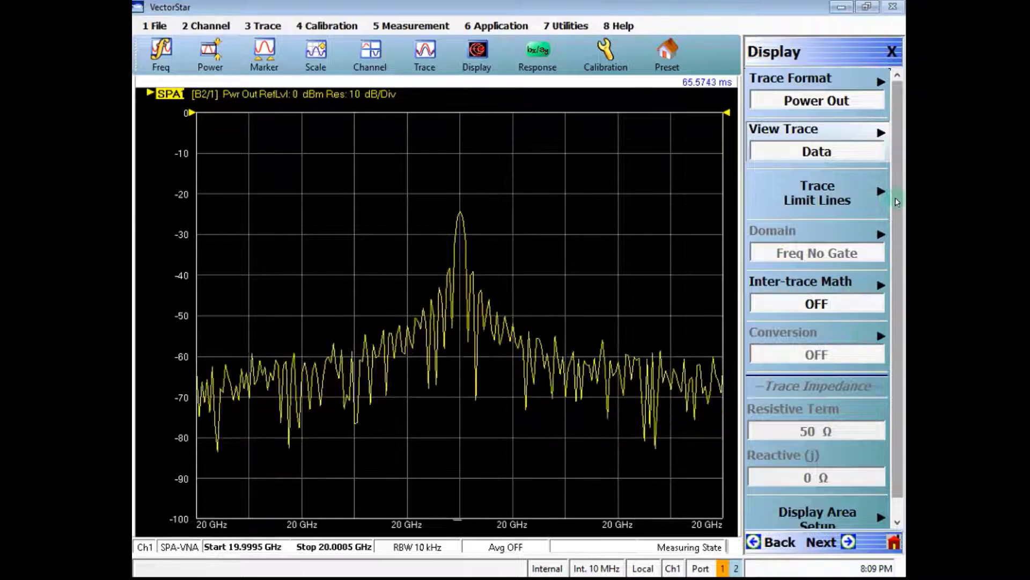
# - Open Inter-trace Math and set Calculation to Use to Simple Operation
pyautogui.scroll(-1, 899, 215)
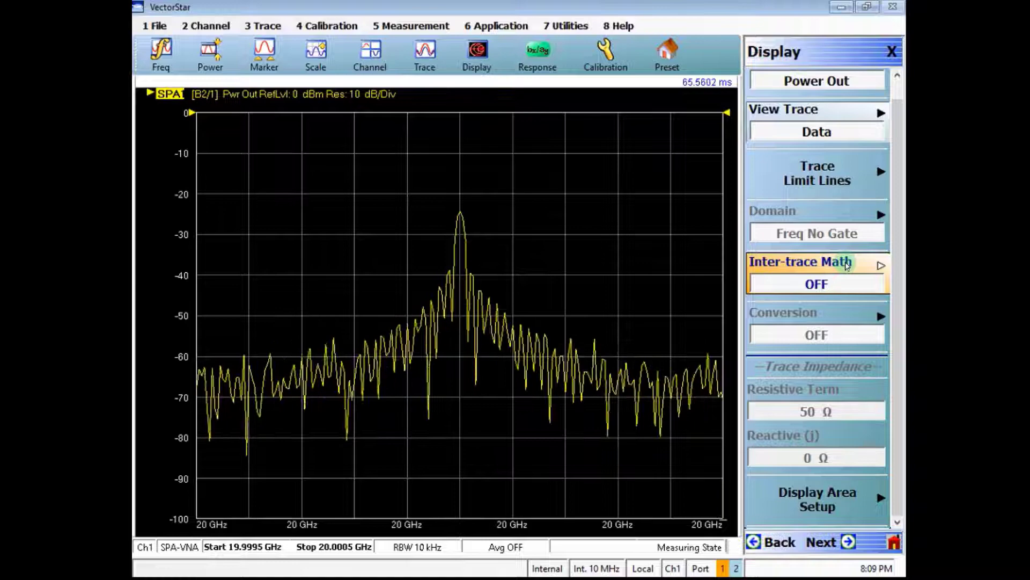
pyautogui.click(846, 265)
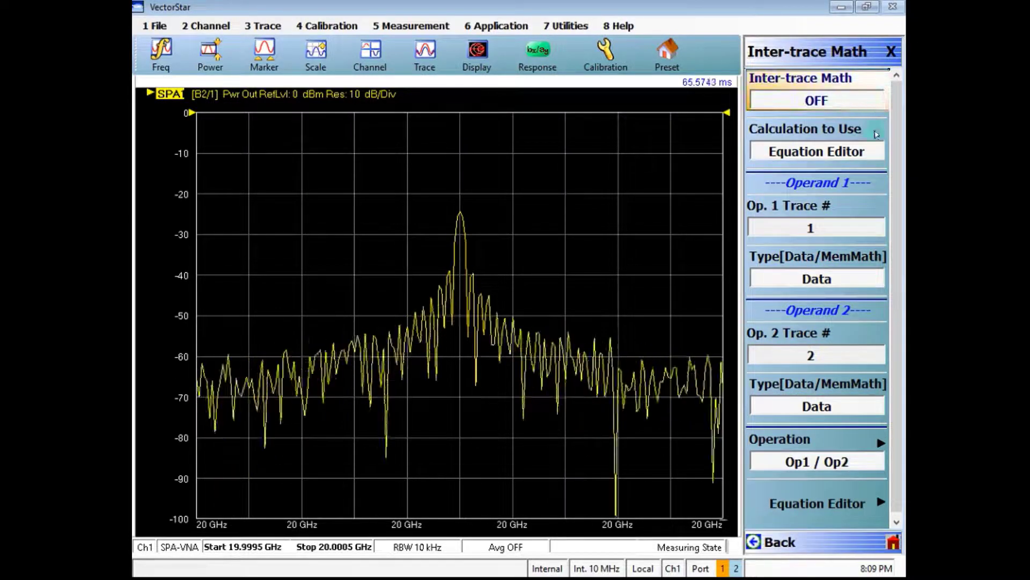
pyautogui.click(840, 152)
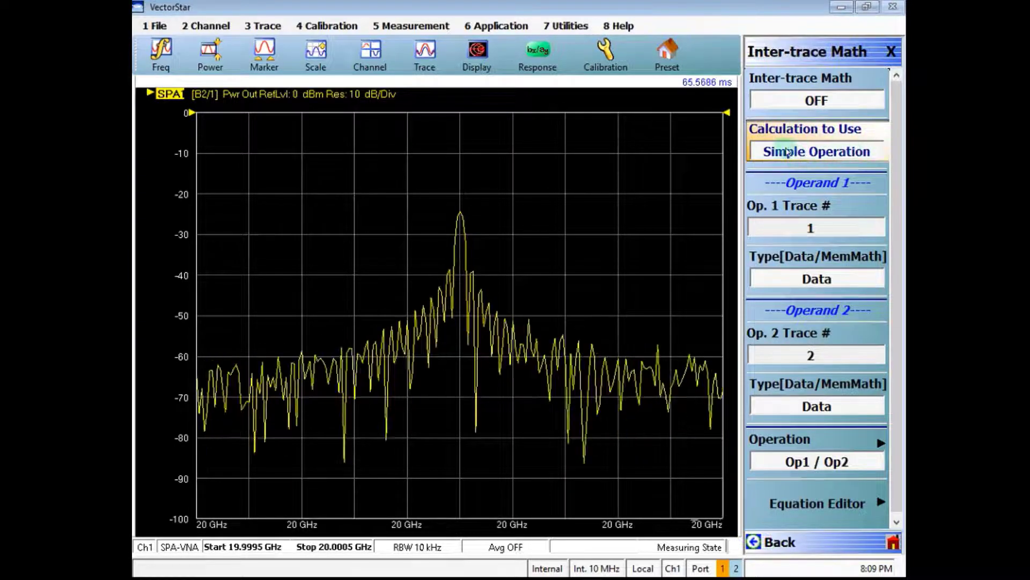
pyautogui.scroll(-1, 900, 244)
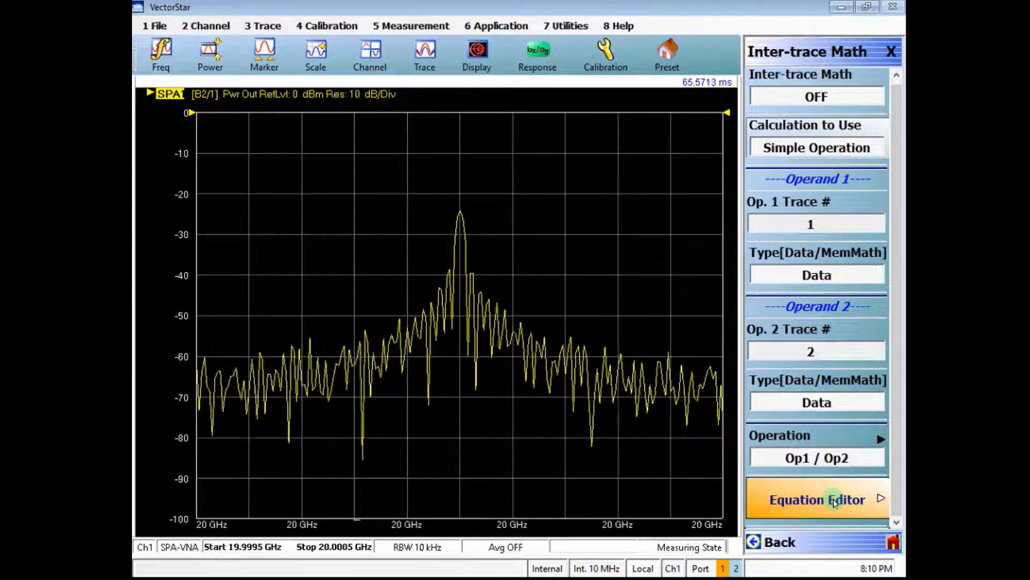
# - In trace 1's Equation Editor, clear MIN_HOLD, build MAX_HOLD( Ch1.cTr1 ) and apply
pyautogui.click(834, 503)
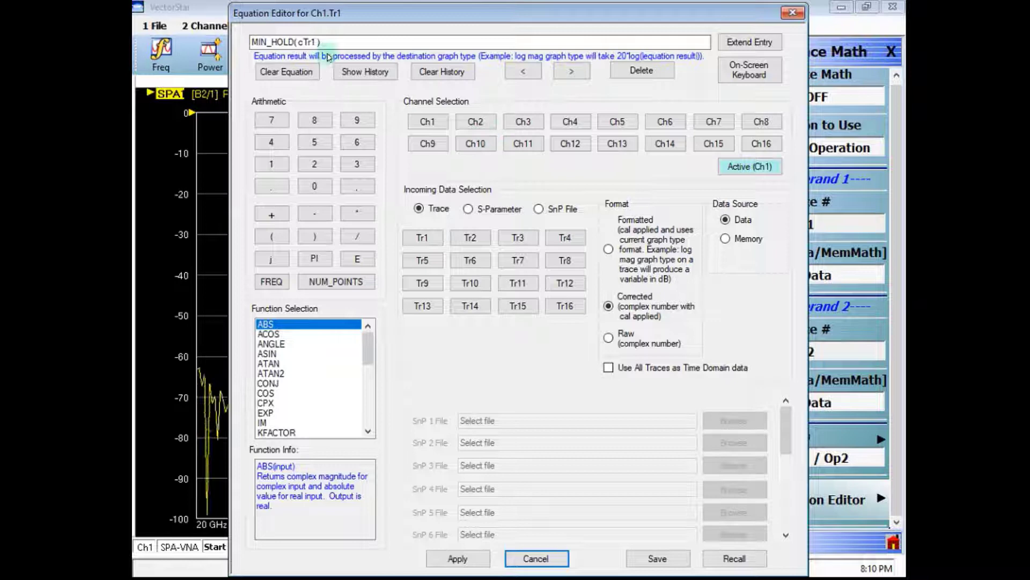
pyautogui.moveTo(344, 42); pyautogui.dragTo(225, 41)
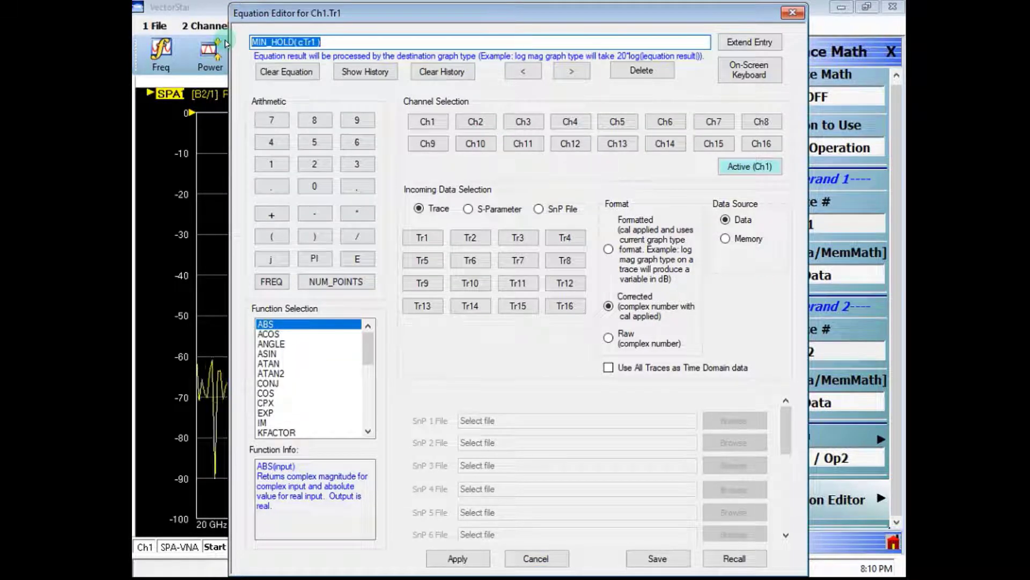
pyautogui.click(285, 71)
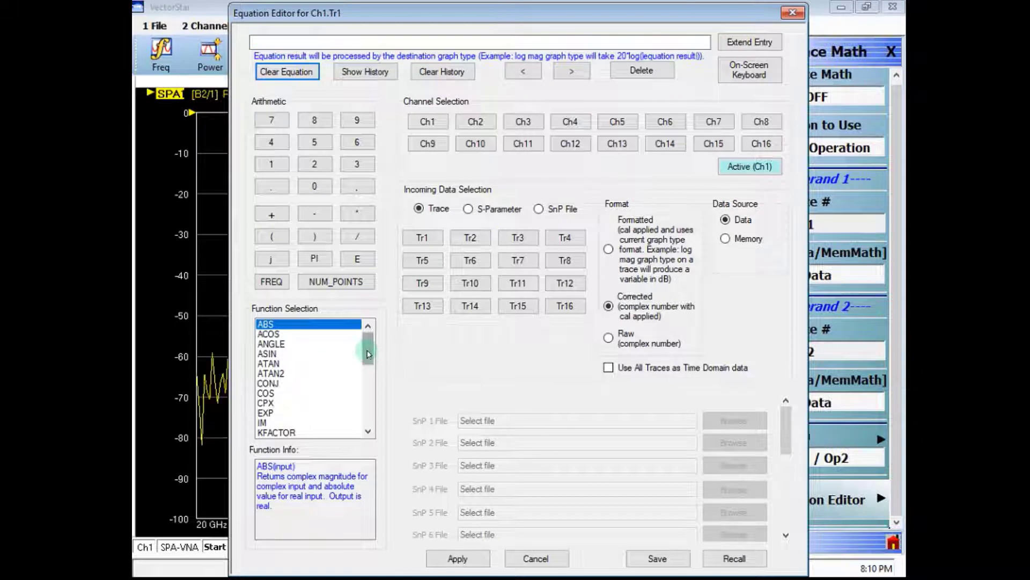
pyautogui.moveTo(368, 356); pyautogui.dragTo(375, 386)
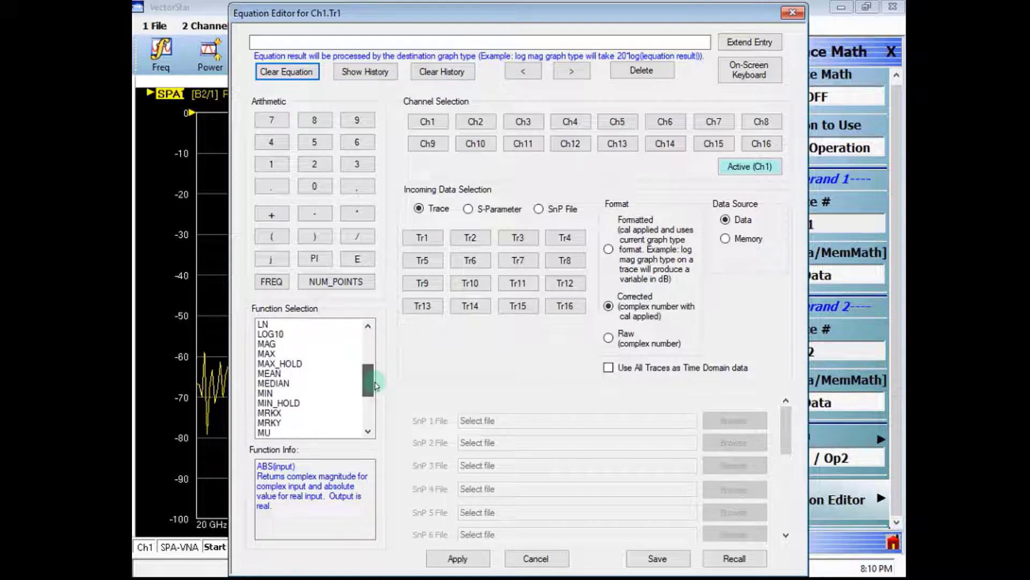
pyautogui.doubleClick(281, 365)
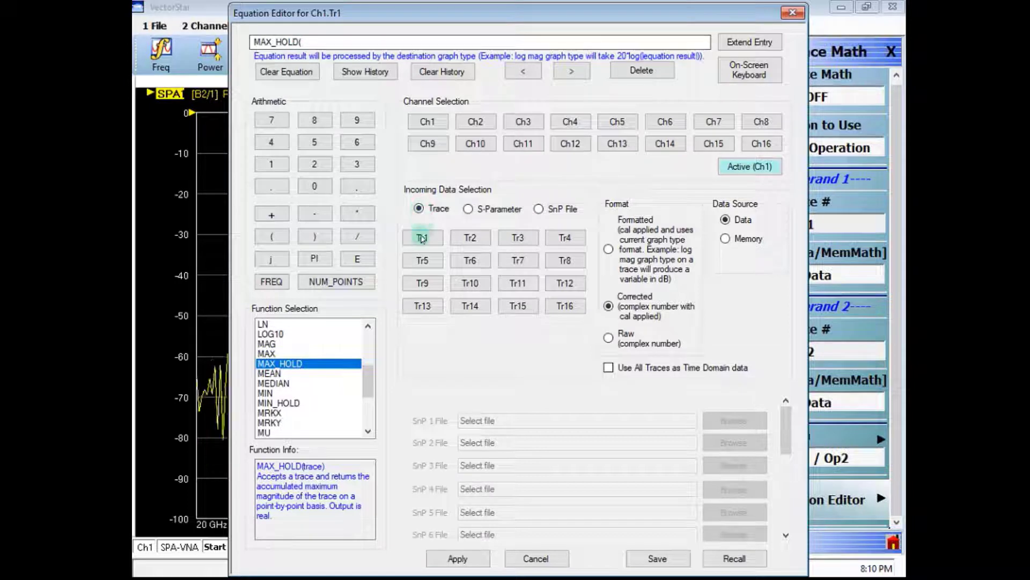
pyautogui.click(428, 122)
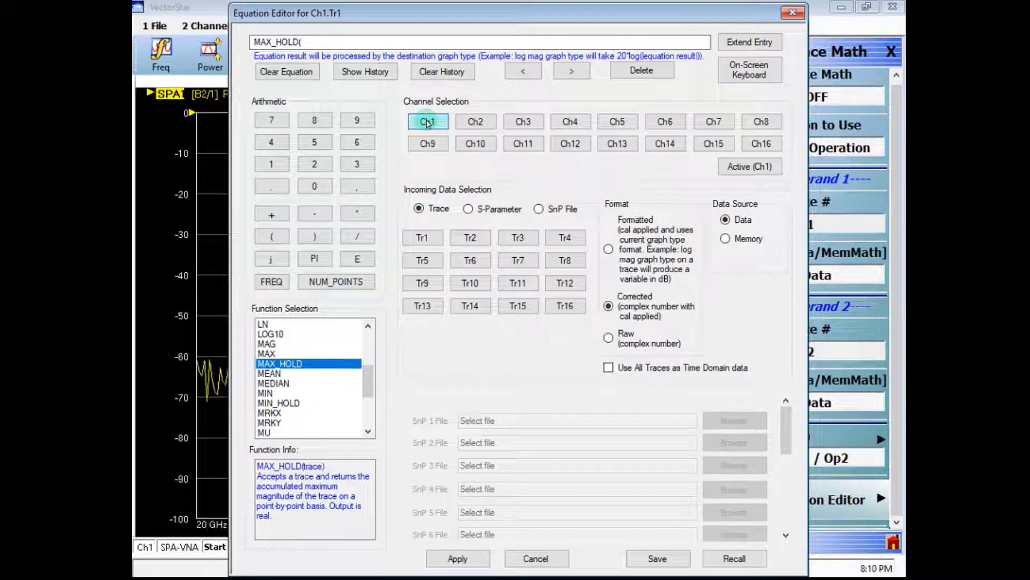
pyautogui.click(424, 238)
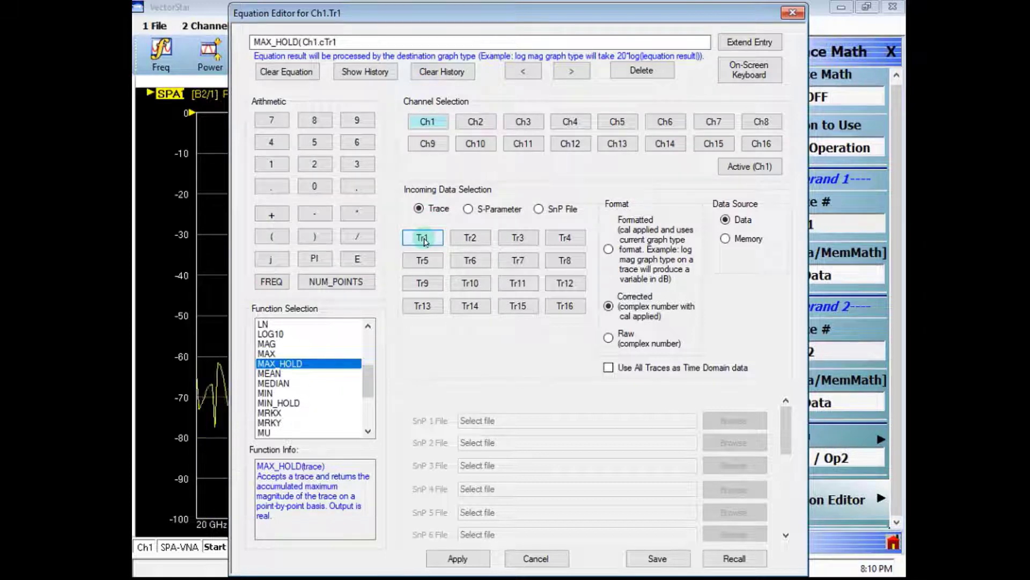
pyautogui.click(345, 42)
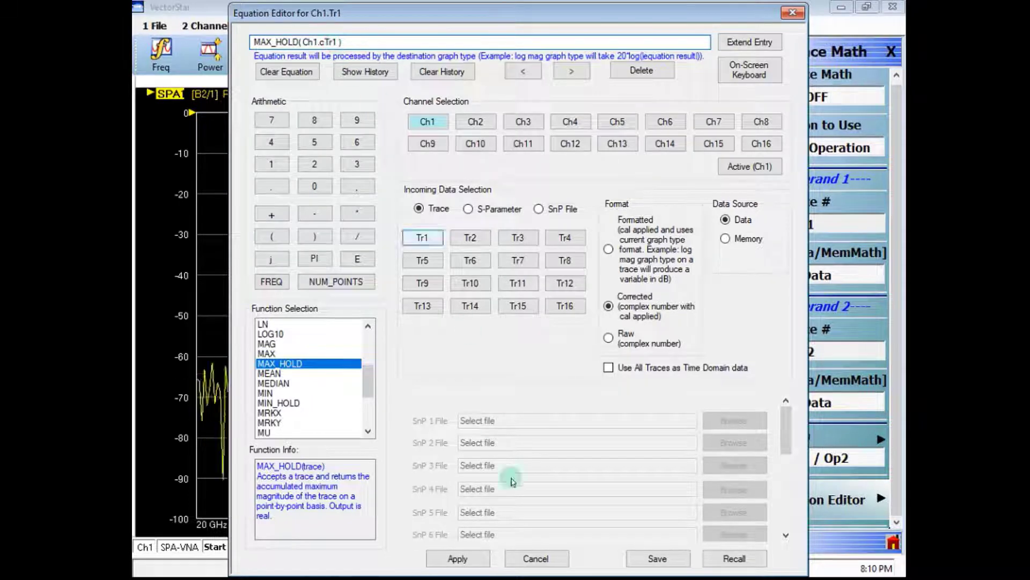
pyautogui.click(453, 560)
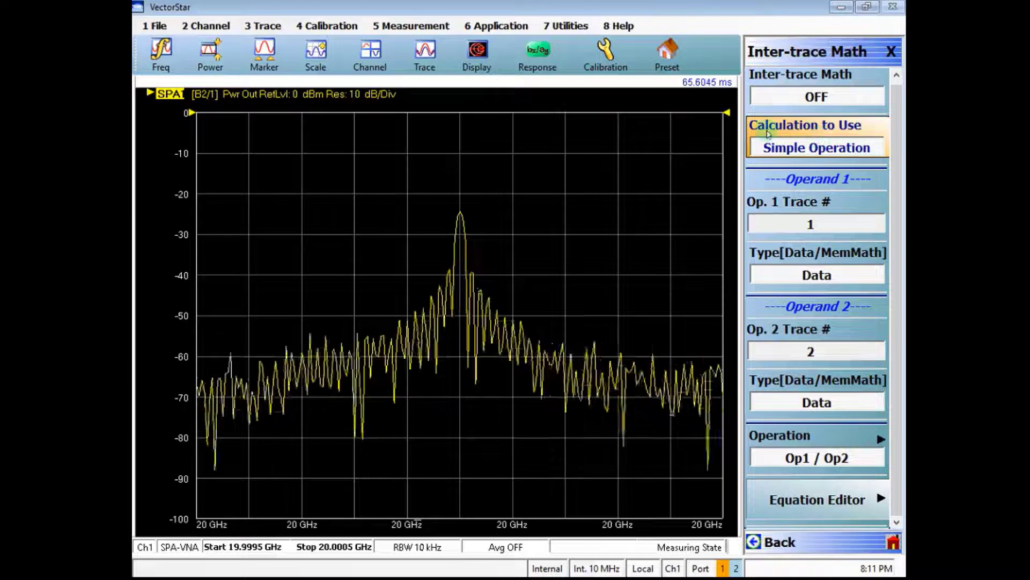
# - Set Calculation to Use to Equation Editor, preview max hold with math ON, then turn it OFF
pyautogui.click(815, 147)
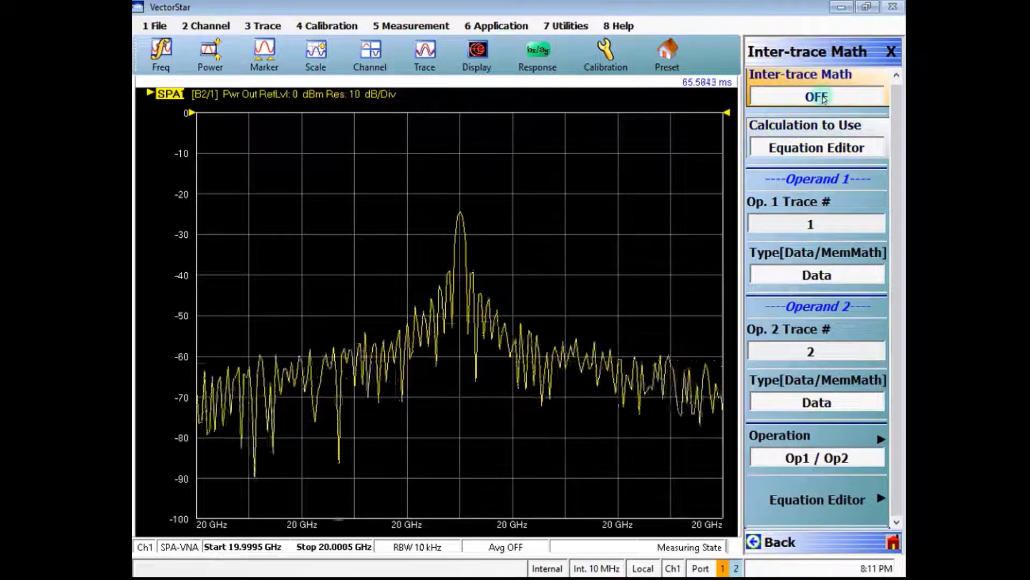
pyautogui.click(824, 99)
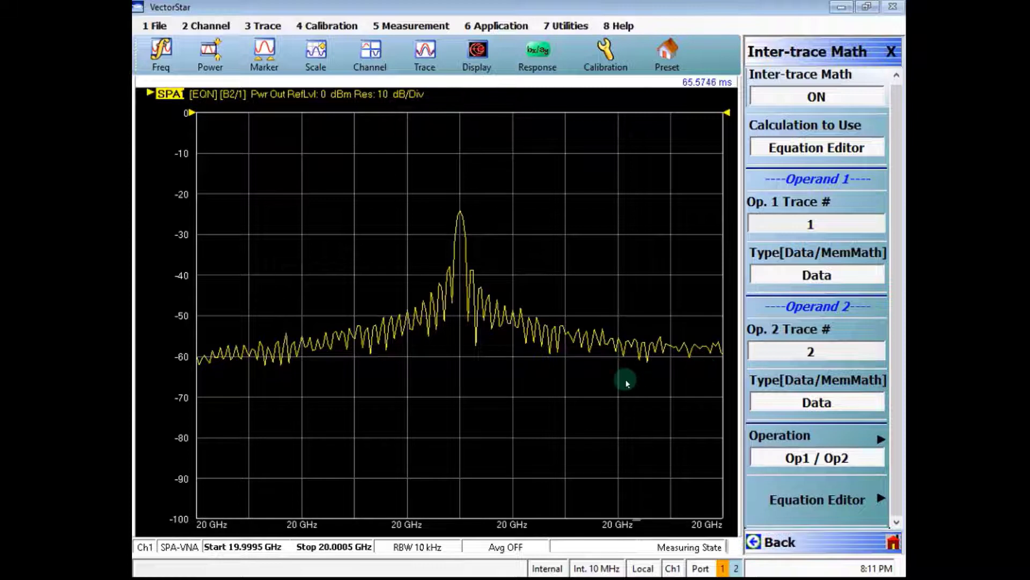
pyautogui.click(831, 99)
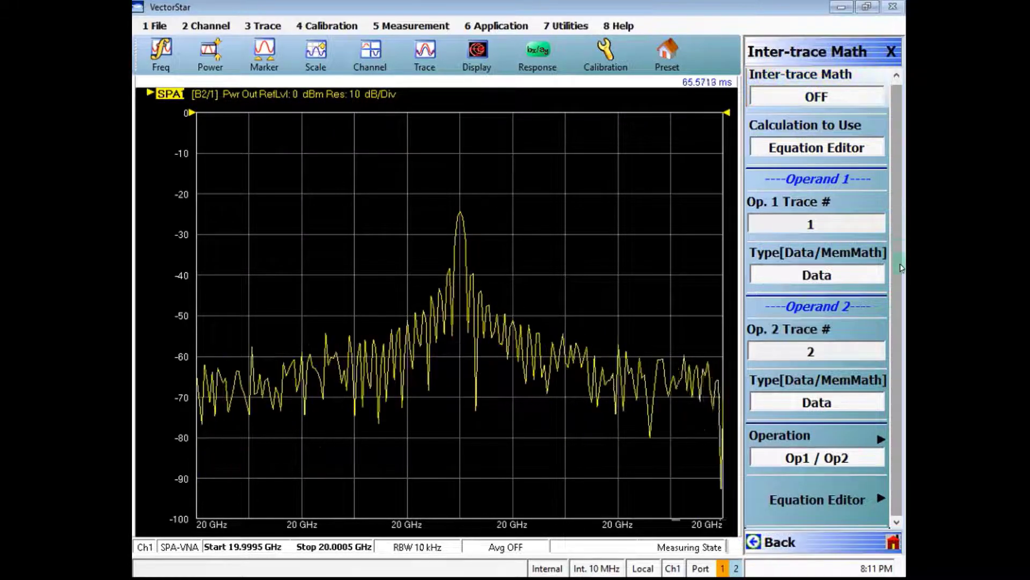
# - Swap MAX_HOLD for MIN_HOLD so trace 1 reads MIN_HOLD( Ch1.cTr1 ), then apply
pyautogui.click(838, 500)
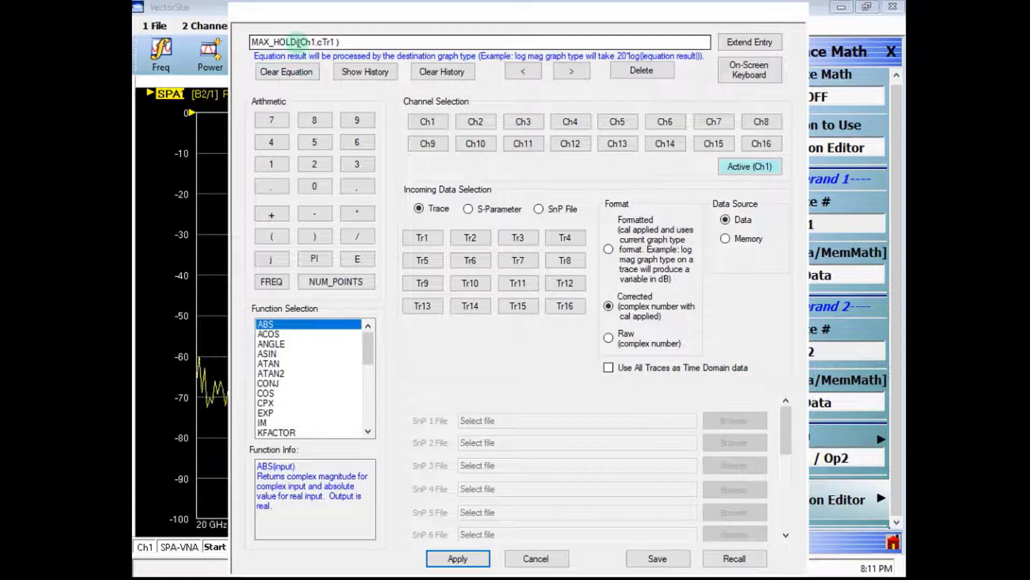
pyautogui.click(297, 42)
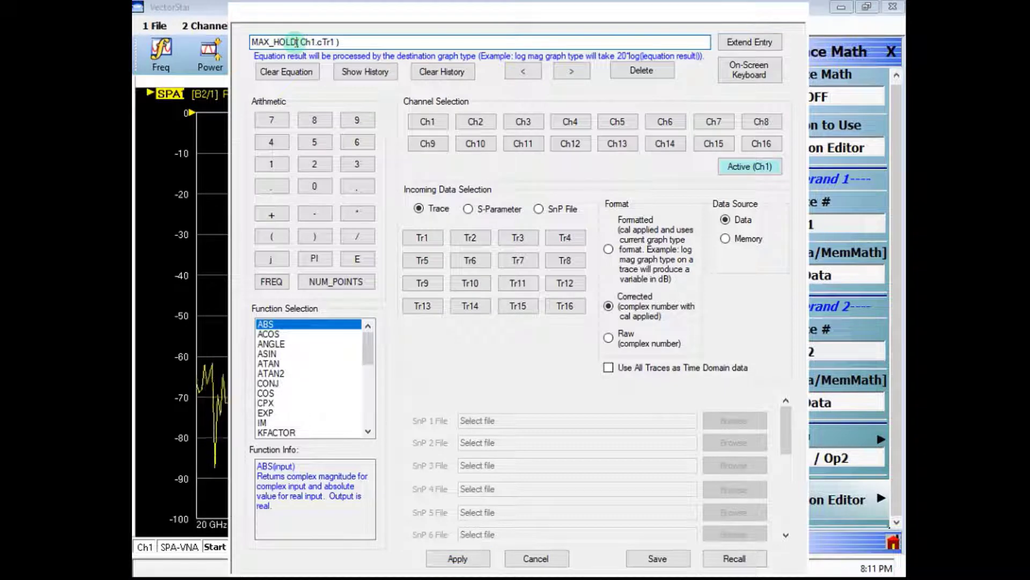
pyautogui.press('BackSpace')
pyautogui.press('BackSpace')
pyautogui.press('BackSpace')
pyautogui.press('BackSpace')
pyautogui.press('BackSpace')
pyautogui.press('BackSpace')
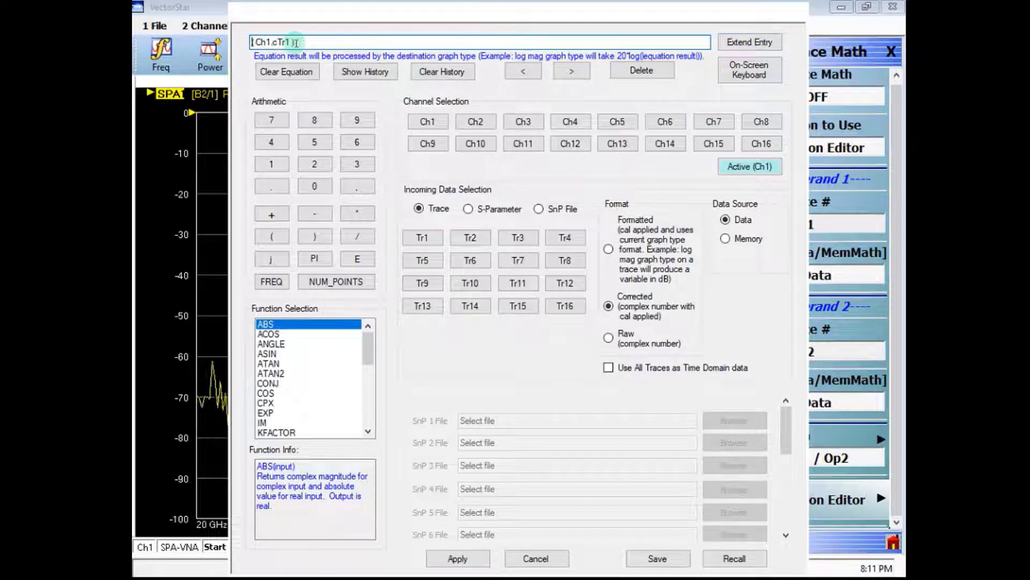
pyautogui.moveTo(372, 365); pyautogui.dragTo(375, 400)
pyautogui.moveTo(374, 392); pyautogui.dragTo(372, 379)
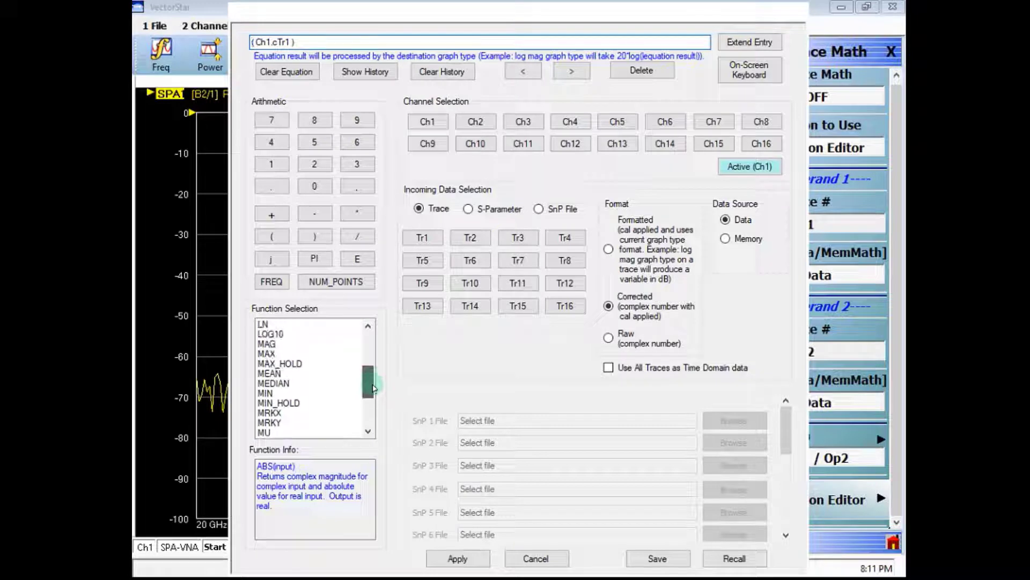
pyautogui.click(283, 403)
pyautogui.doubleClick(284, 403)
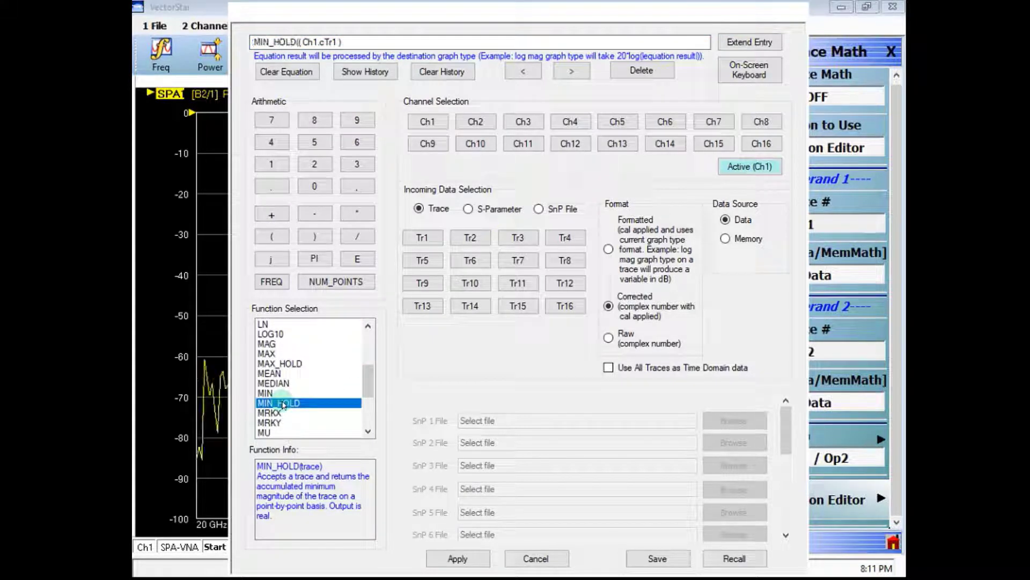
pyautogui.click(301, 43)
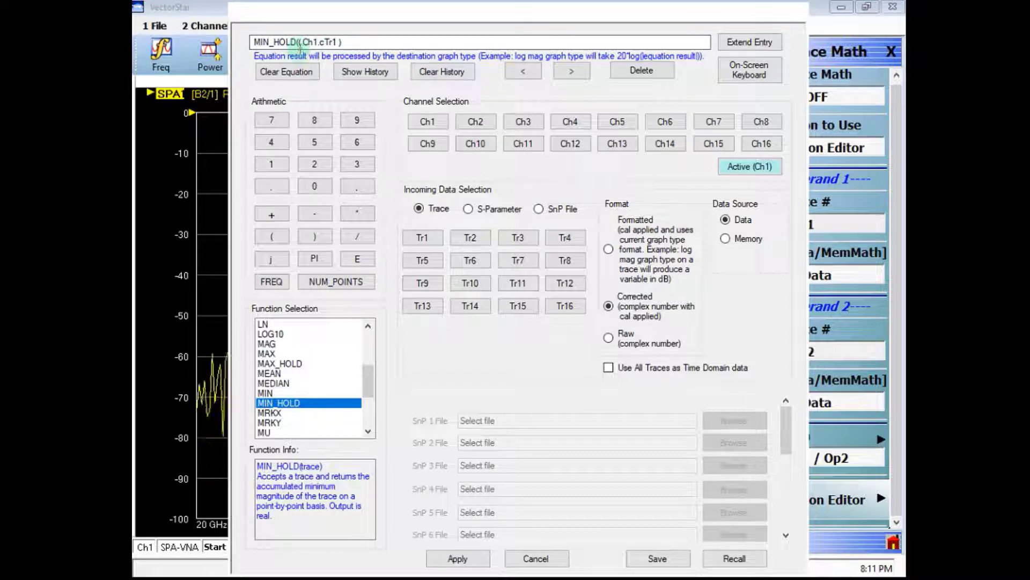
pyautogui.press('BackSpace')
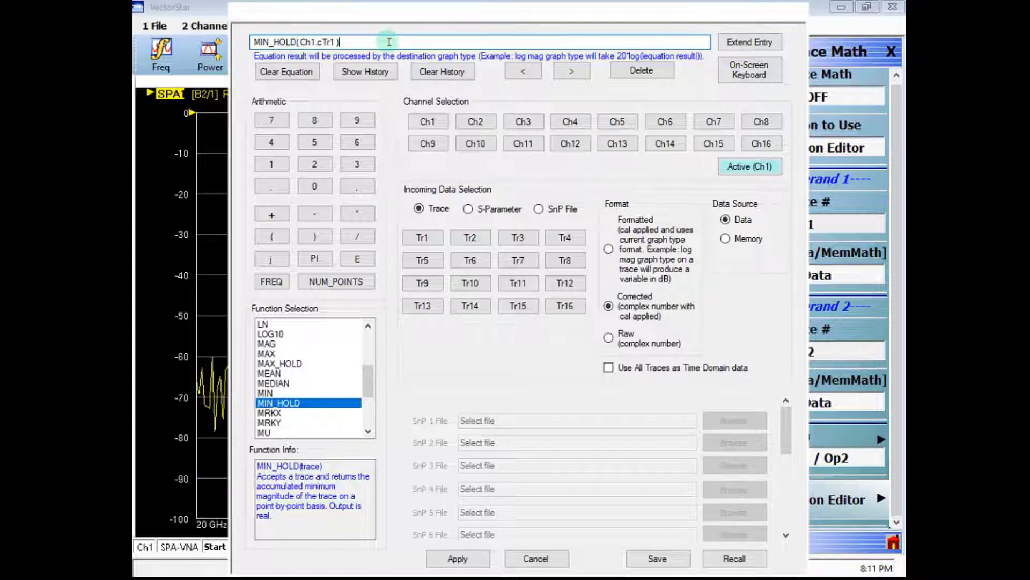
pyautogui.click(454, 561)
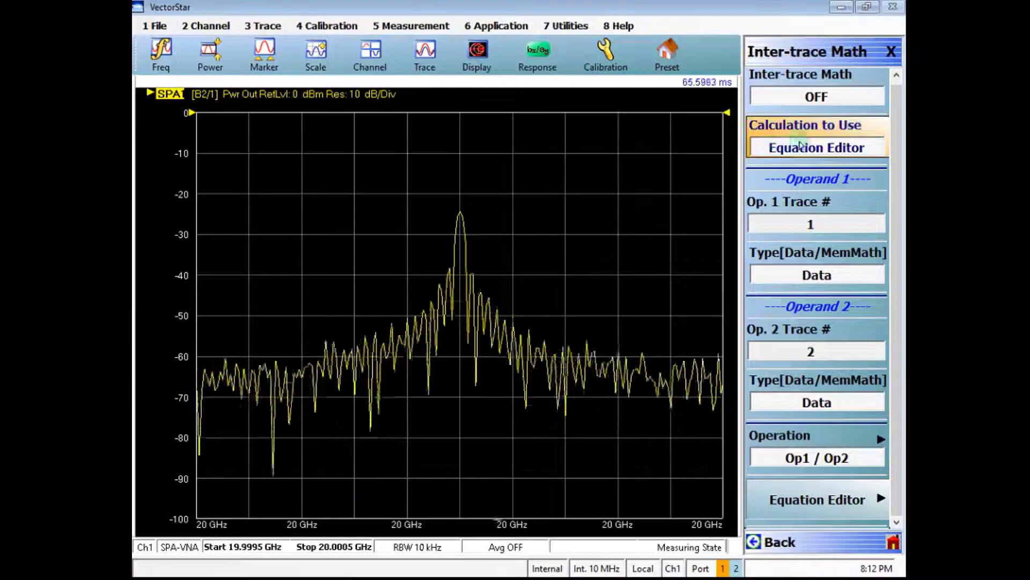
# - Switch Inter-trace Math ON so trace 1 shows the min-hold spectrum
pyautogui.click(858, 153)
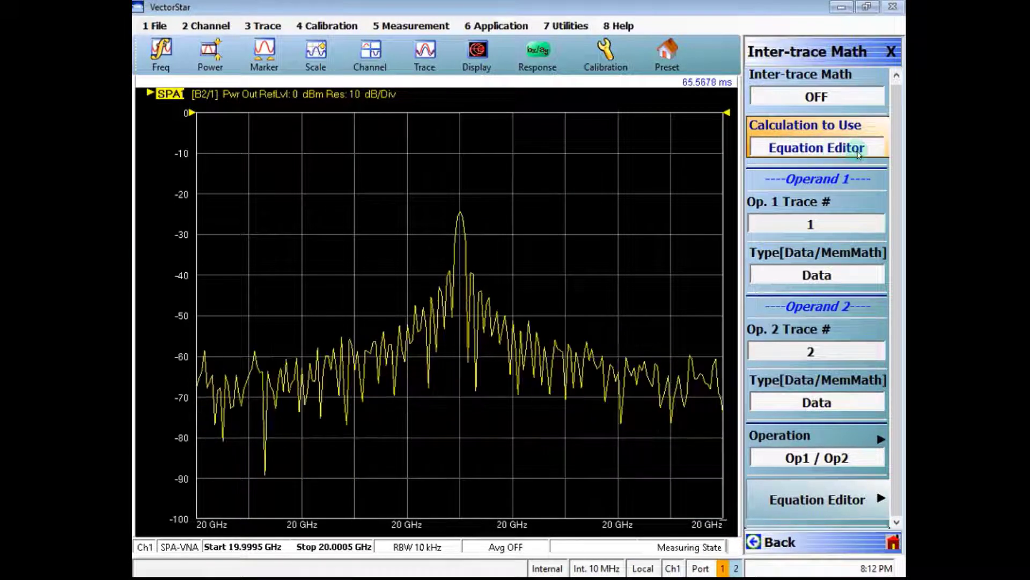
pyautogui.click(827, 95)
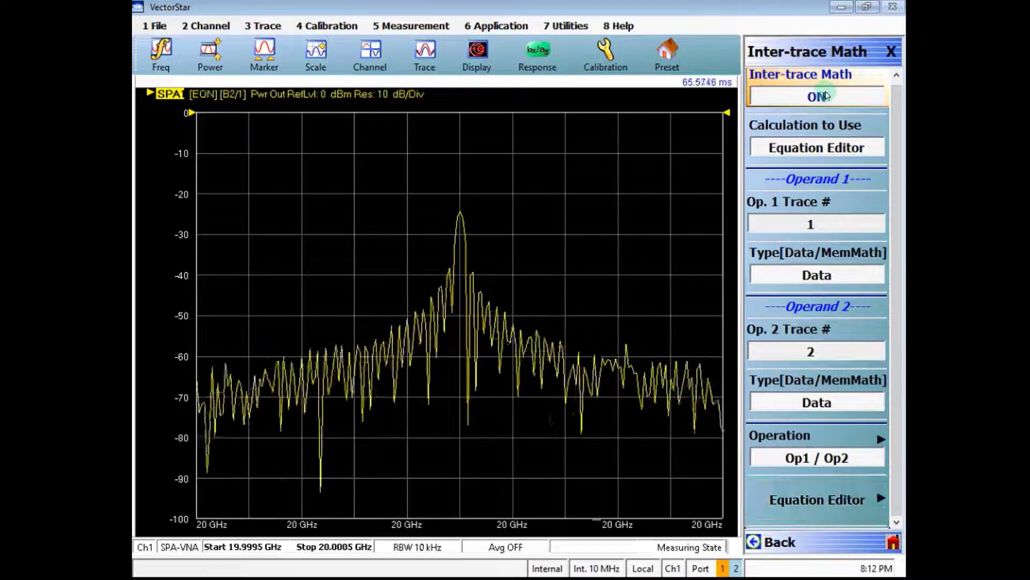